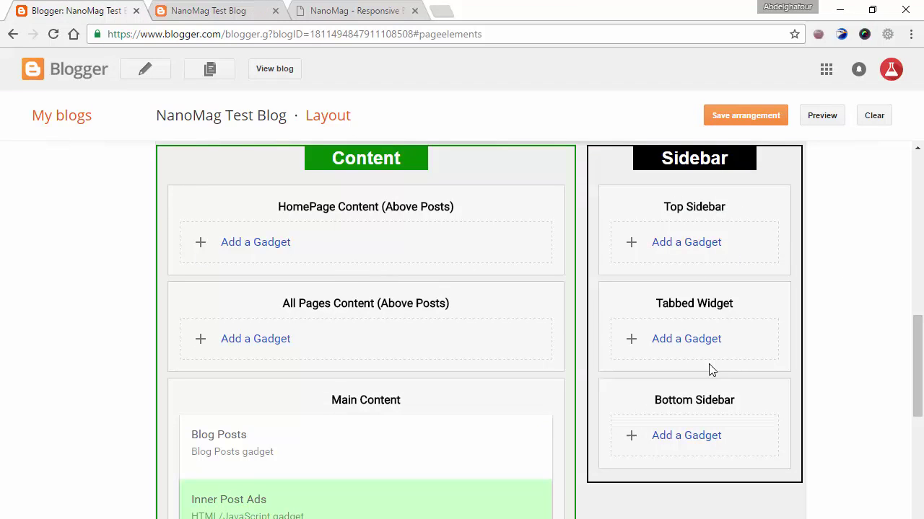
Open MTLPanel's Carousel Posts generator and choose the Life label.
drag(917, 332, 921, 453)
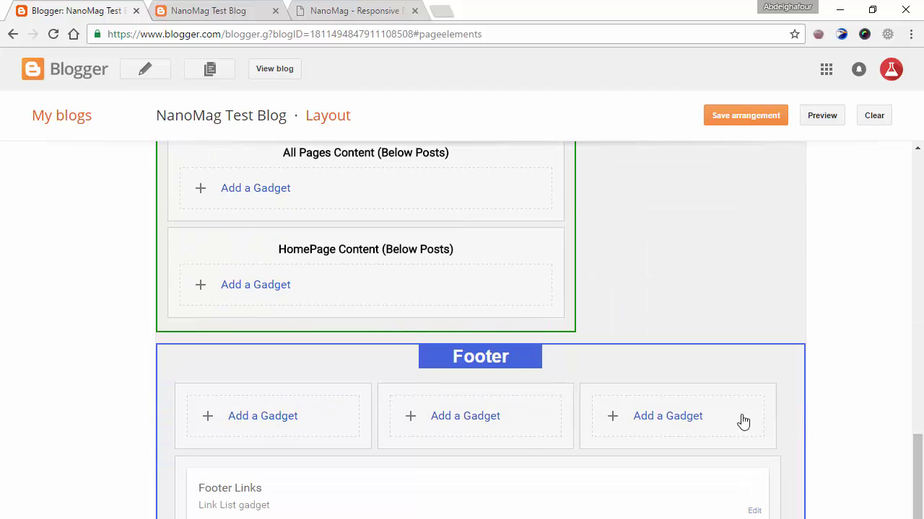
mouse_move(920, 441)
mouse_down()
mouse_move(921, 272)
mouse_move(919, 316)
mouse_up()
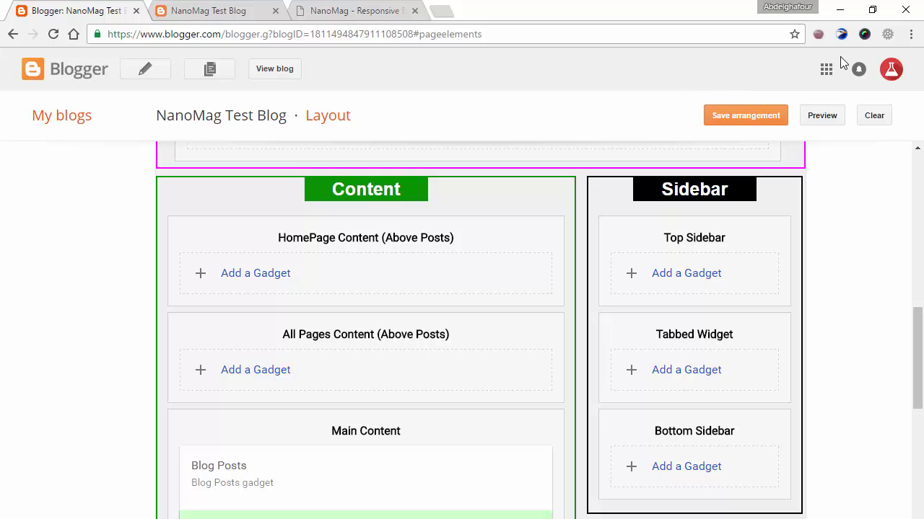
click(887, 37)
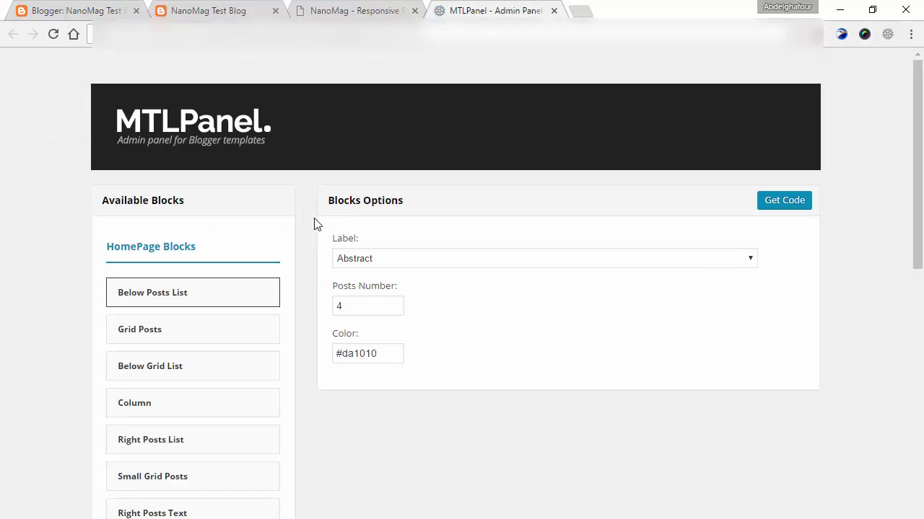
scroll(320, 253, down, 2)
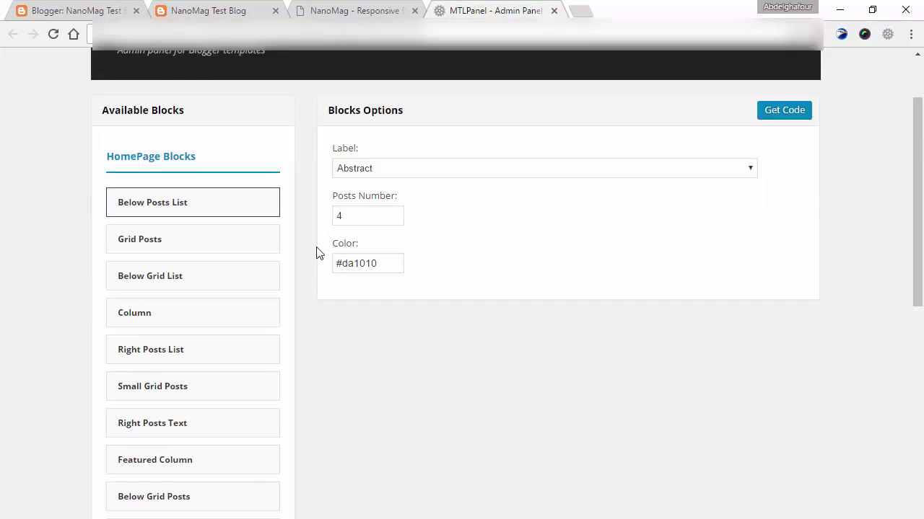
scroll(320, 253, down, 4)
scroll(319, 254, down, 2)
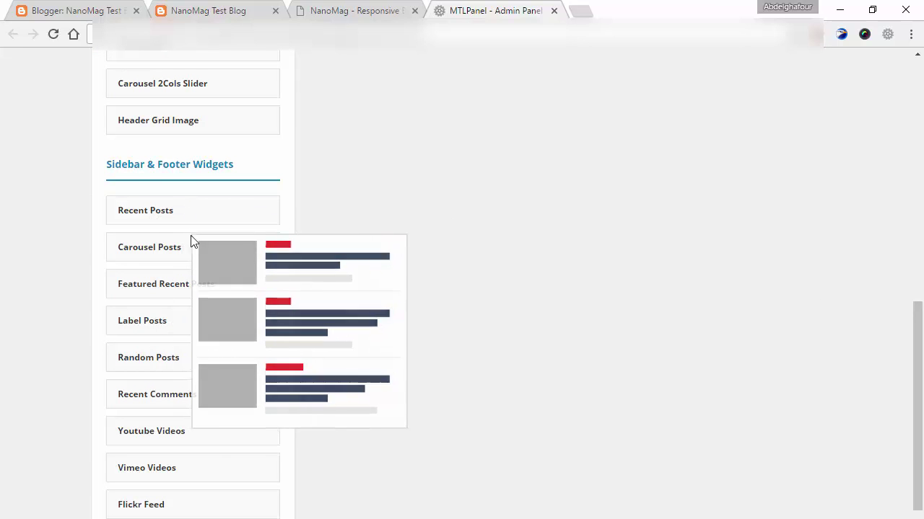
scroll(351, 237, up, 1)
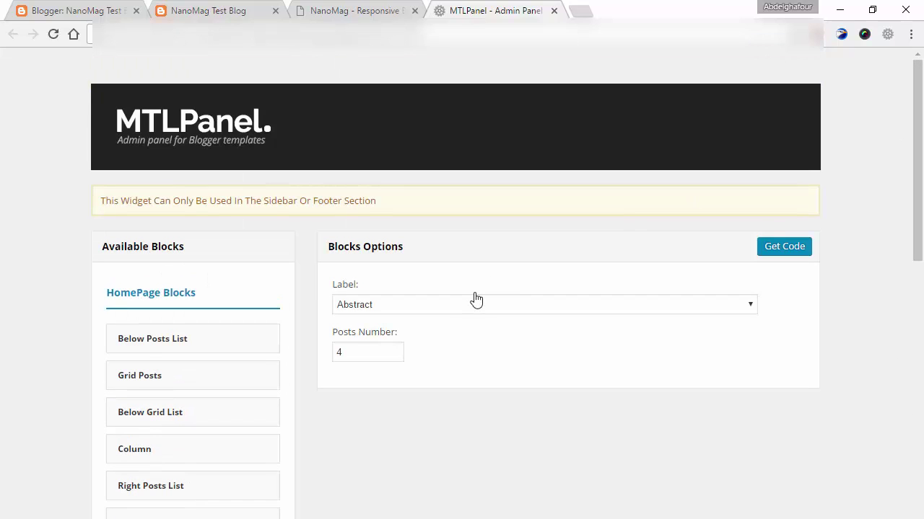
click(436, 305)
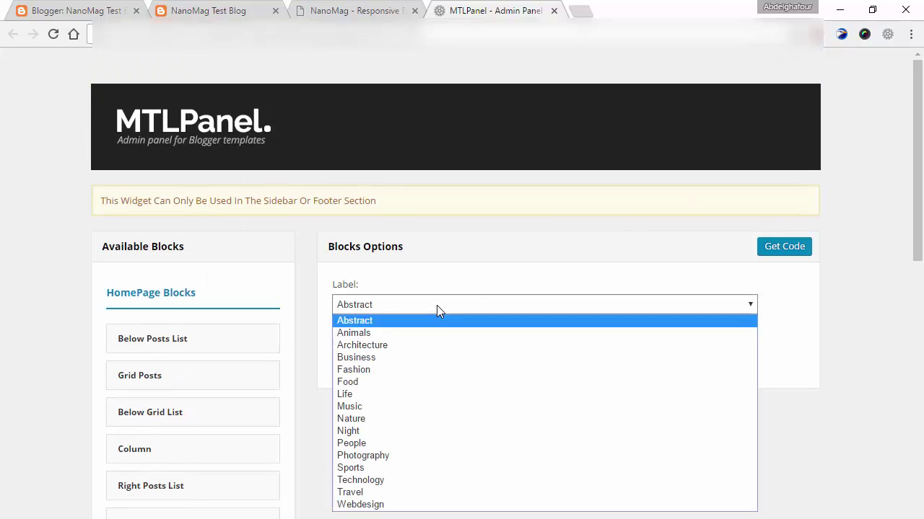
click(409, 395)
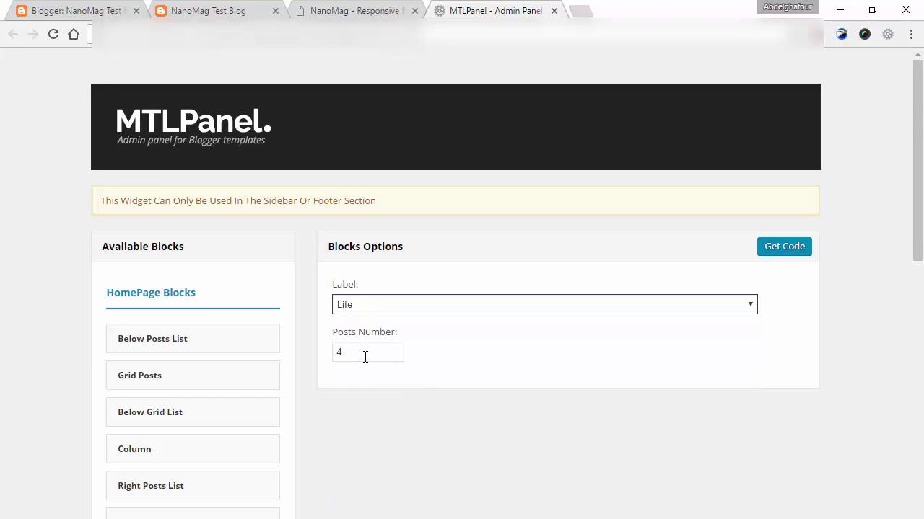
Set Posts Number to 3, generate the carousel code, and select it.
drag(365, 355, 308, 355)
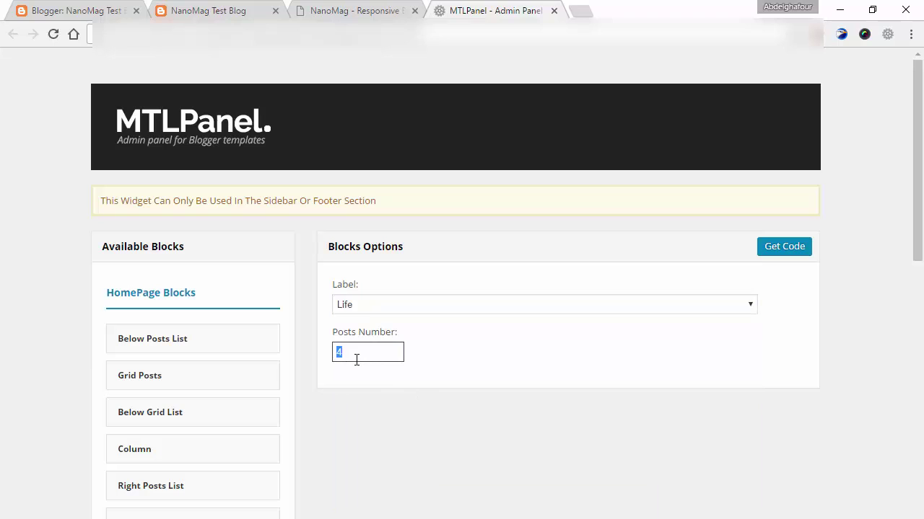
text(3)
click(785, 247)
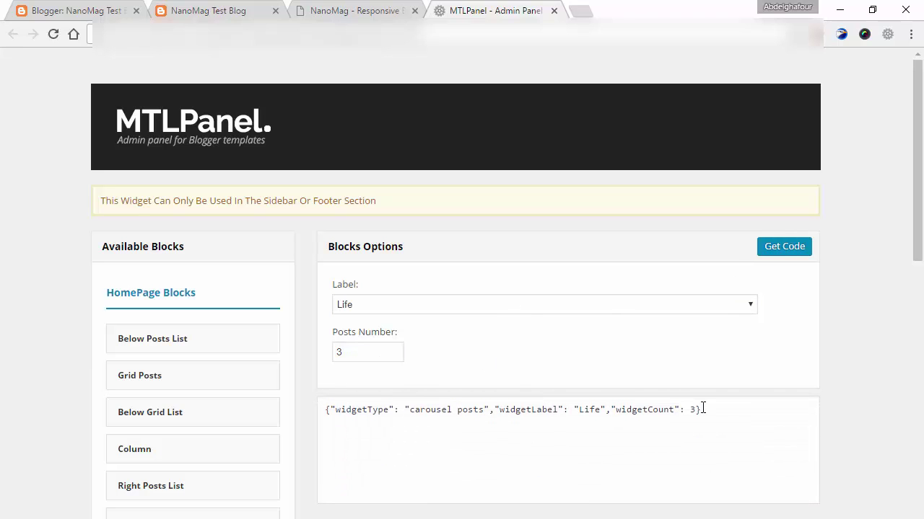
drag(918, 238, 921, 444)
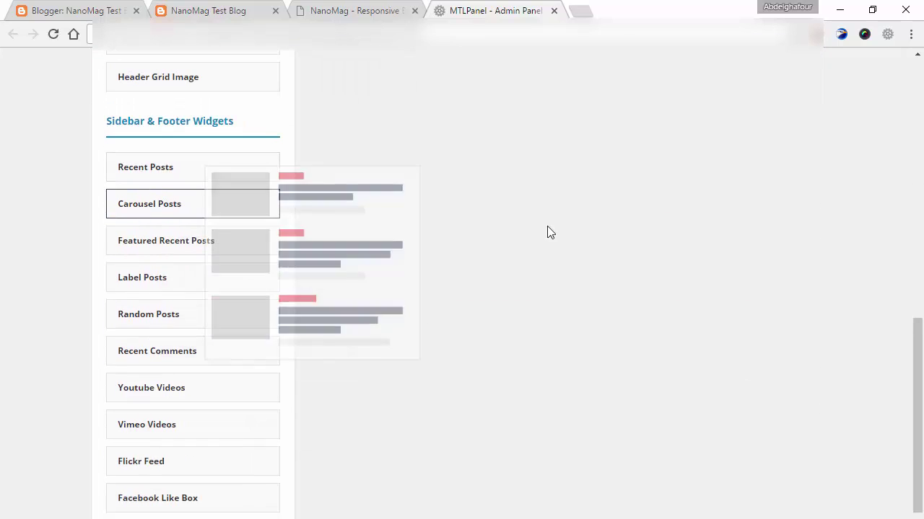
drag(918, 393, 920, 126)
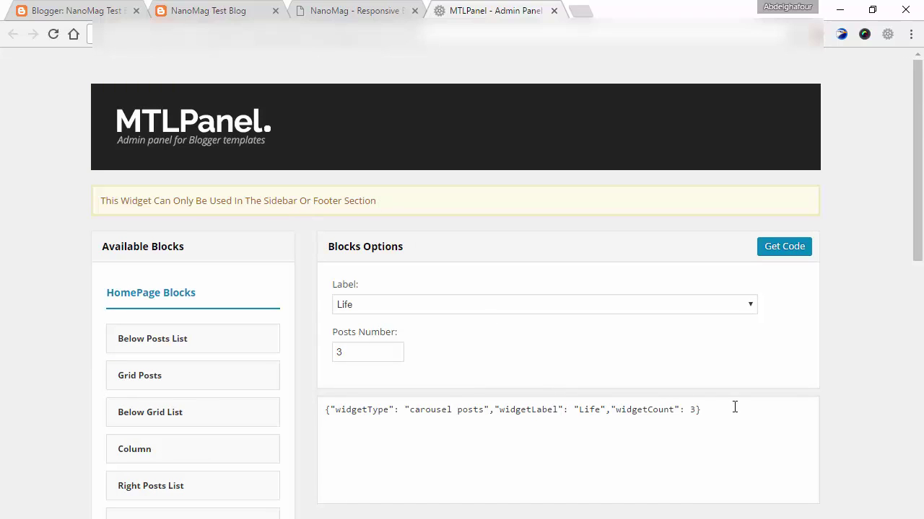
drag(739, 425, 314, 412)
key(ctrl+c)
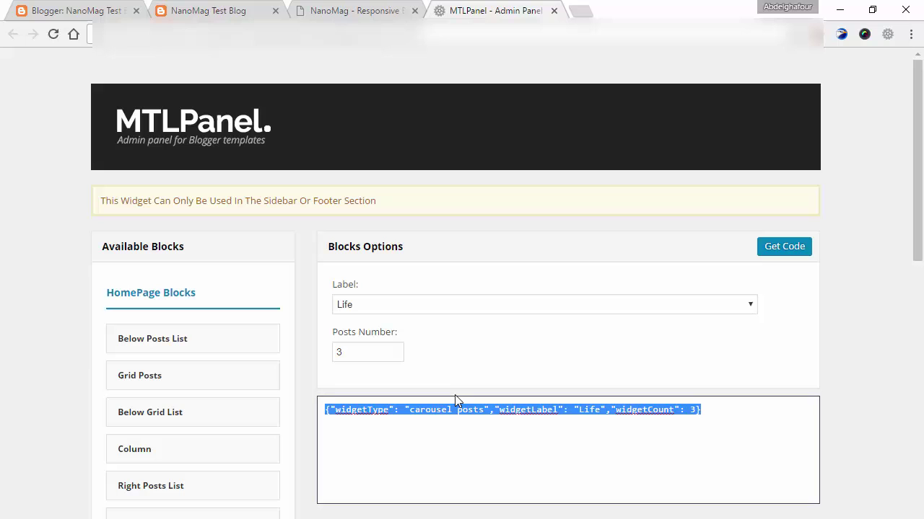
Save a Top Sidebar HTML/JavaScript gadget titled Carousel Posts holding the pasted Life carousel code.
click(42, 7)
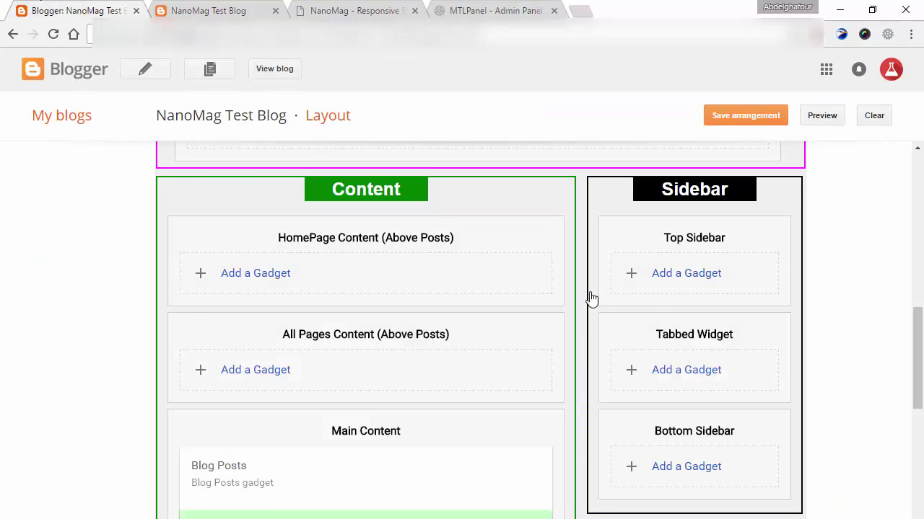
click(697, 284)
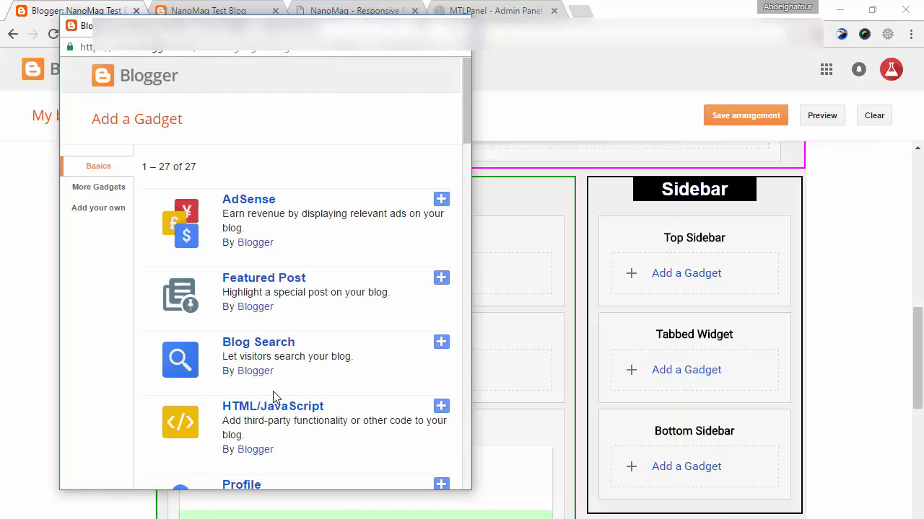
click(267, 409)
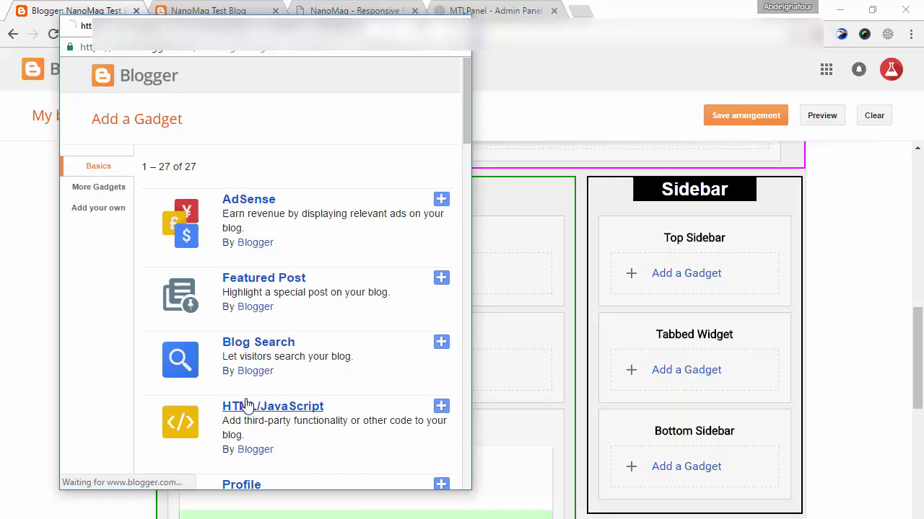
click(171, 281)
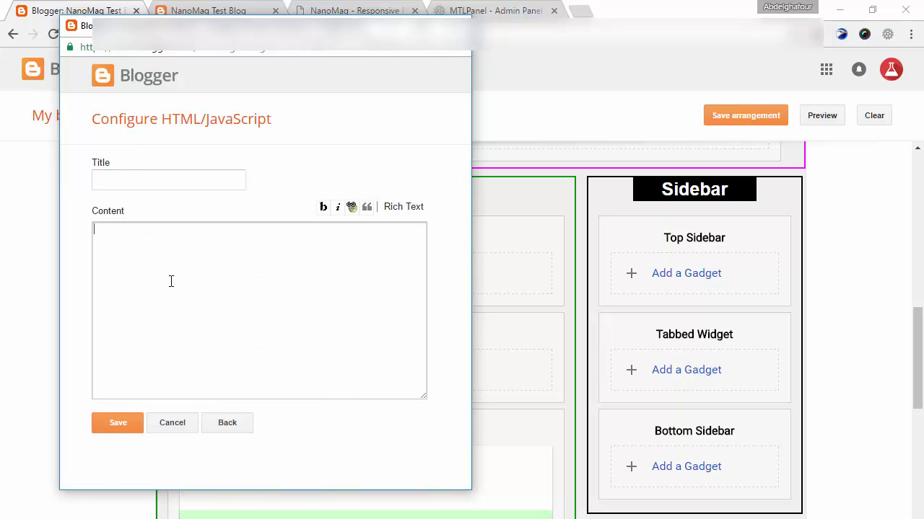
key(ctrl+v)
click(133, 184)
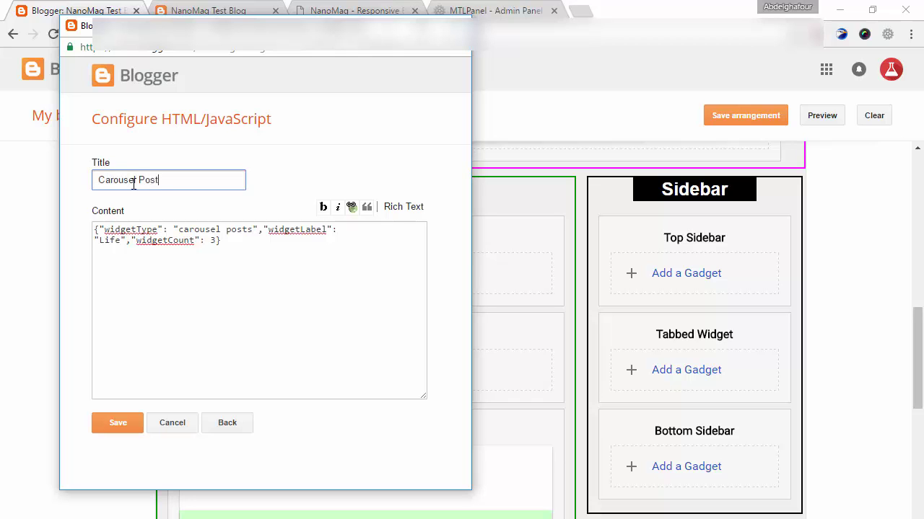
click(108, 417)
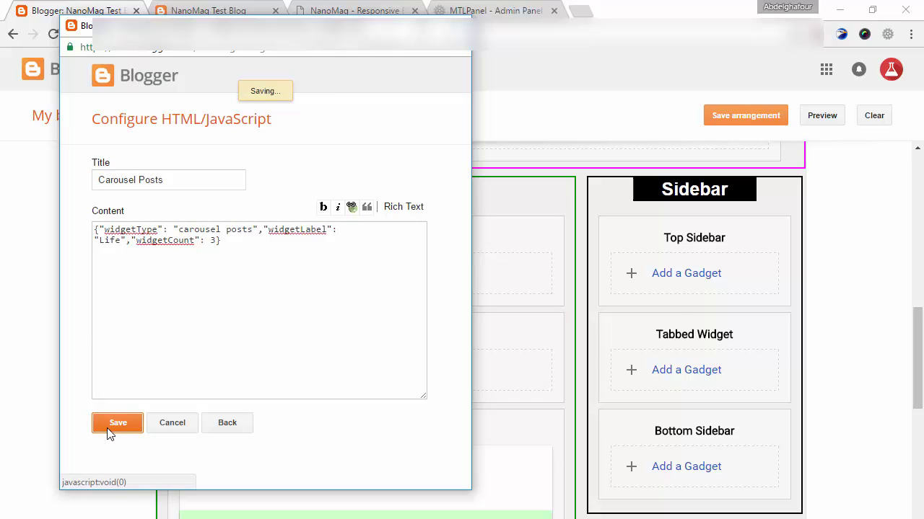
Generate Recent Posts code with the default 3 posts and select the JSON.
click(493, 9)
drag(918, 161, 922, 444)
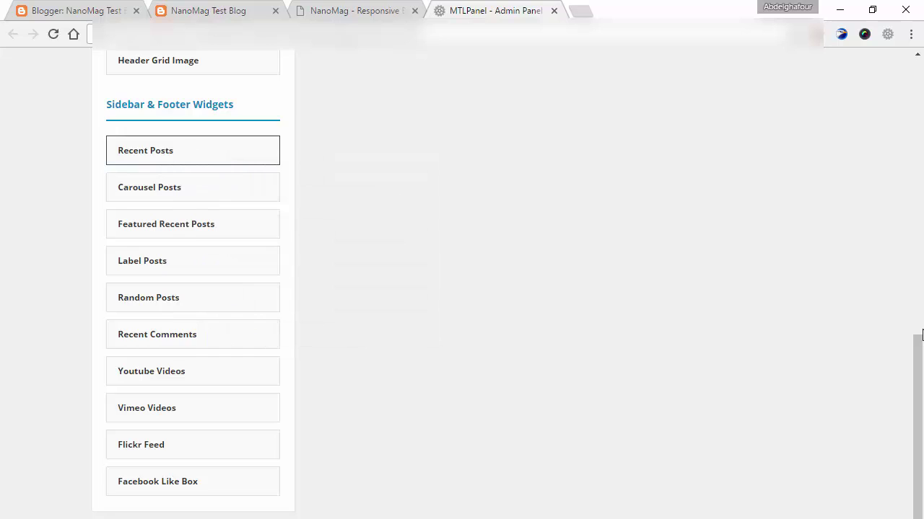
mouse_move(922, 379)
mouse_down()
mouse_move(921, 266)
mouse_move(922, 314)
mouse_up()
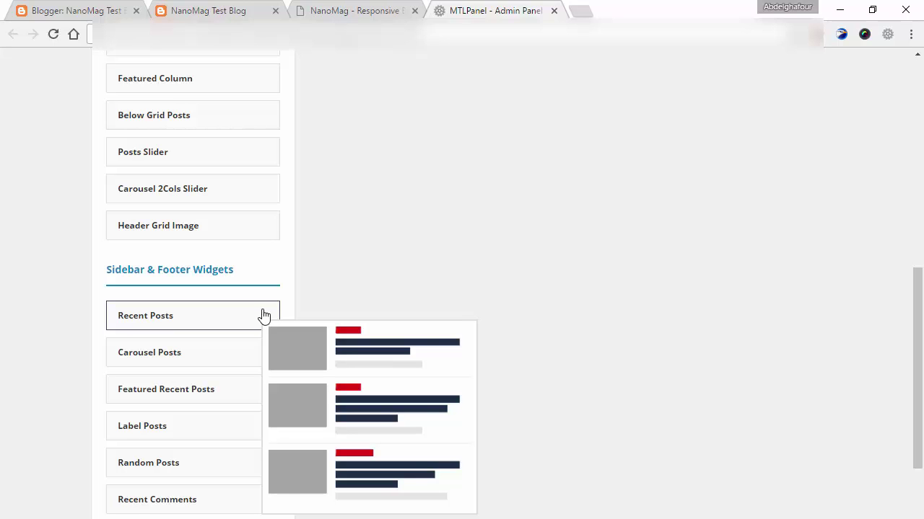
click(263, 315)
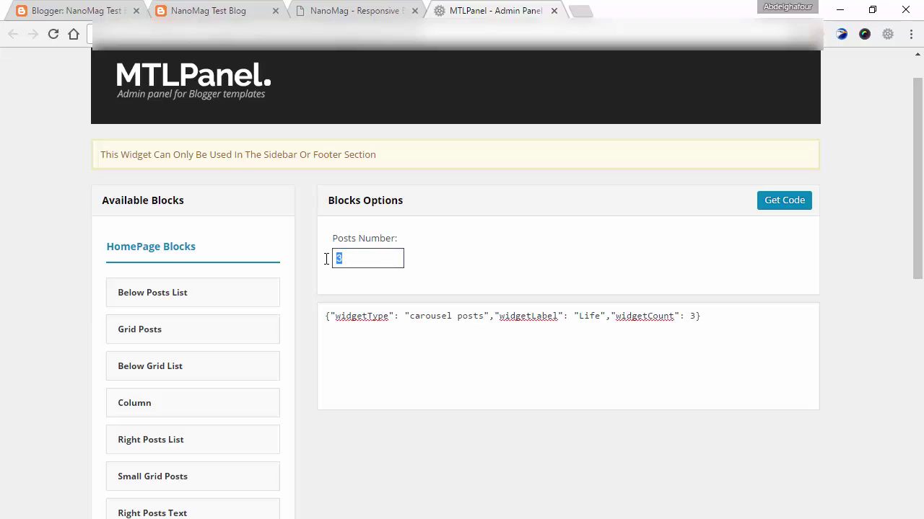
click(786, 209)
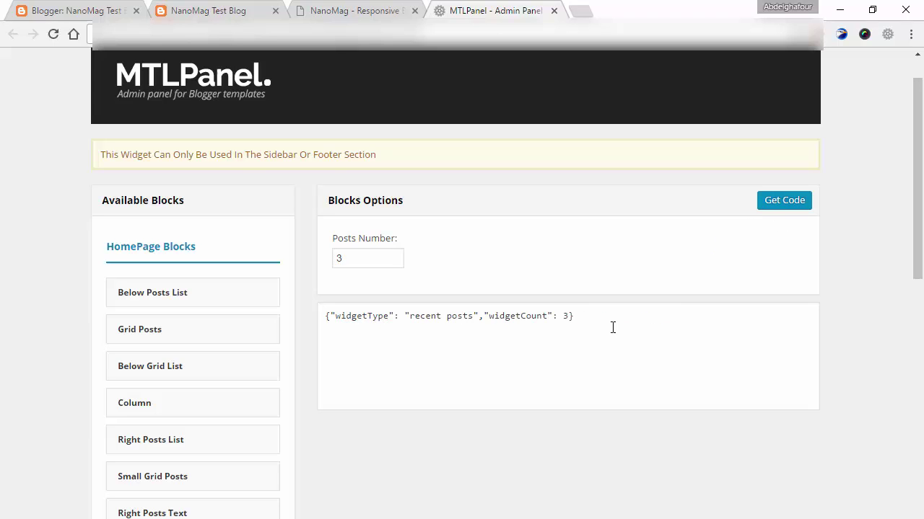
click(399, 317)
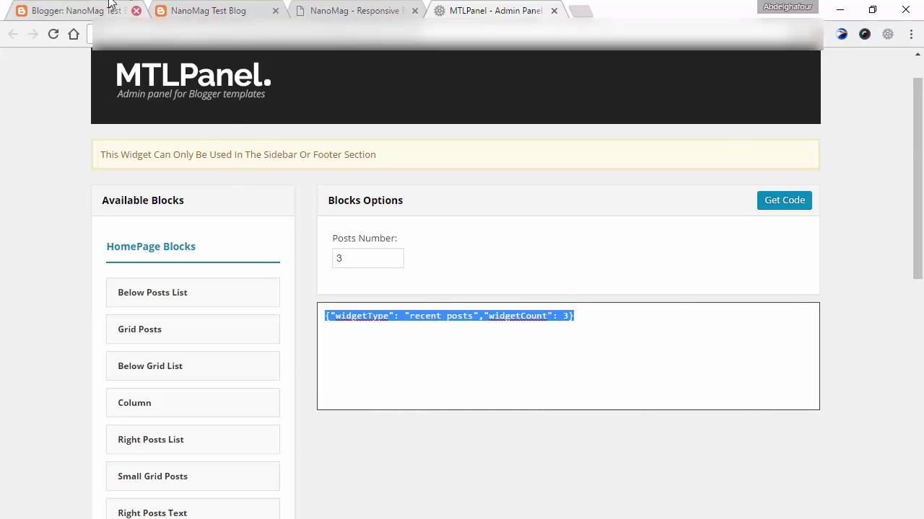
click(111, 6)
Save a Bottom Sidebar HTML/JavaScript gadget titled Recent Posts with the pasted widget code.
drag(921, 349, 921, 379)
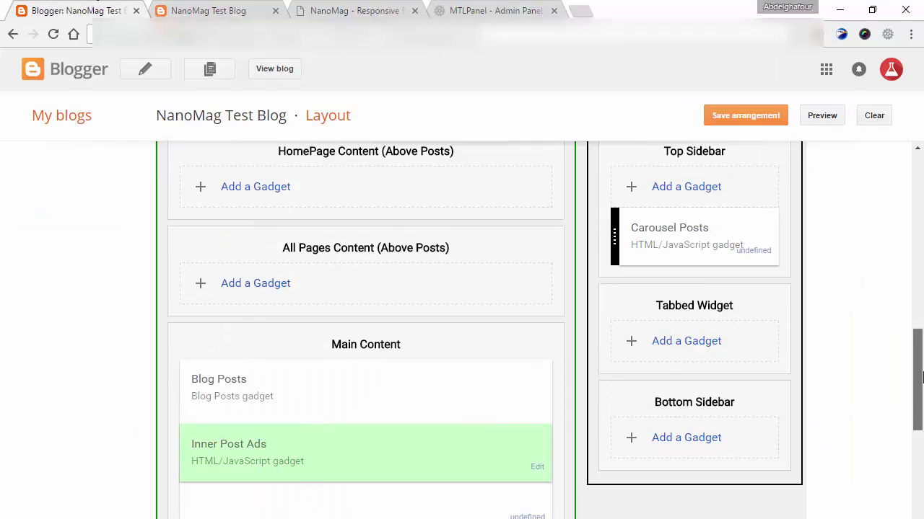
click(696, 415)
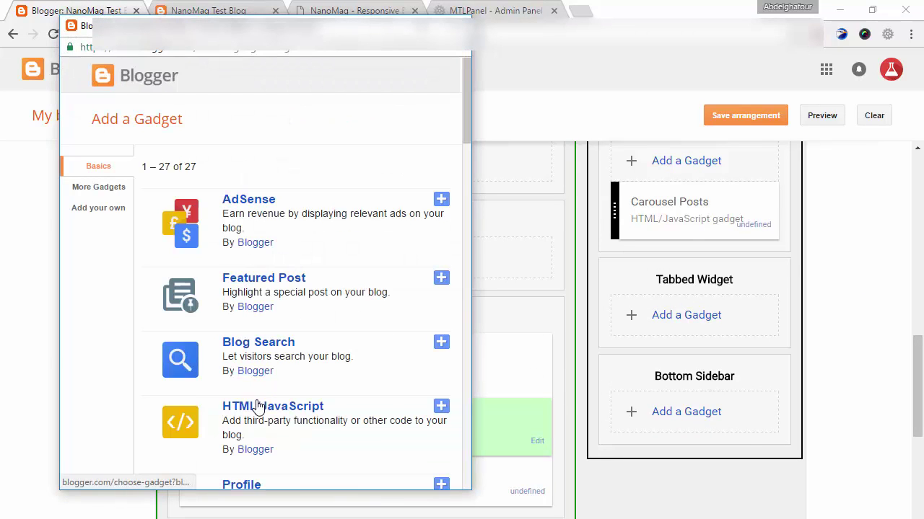
click(256, 407)
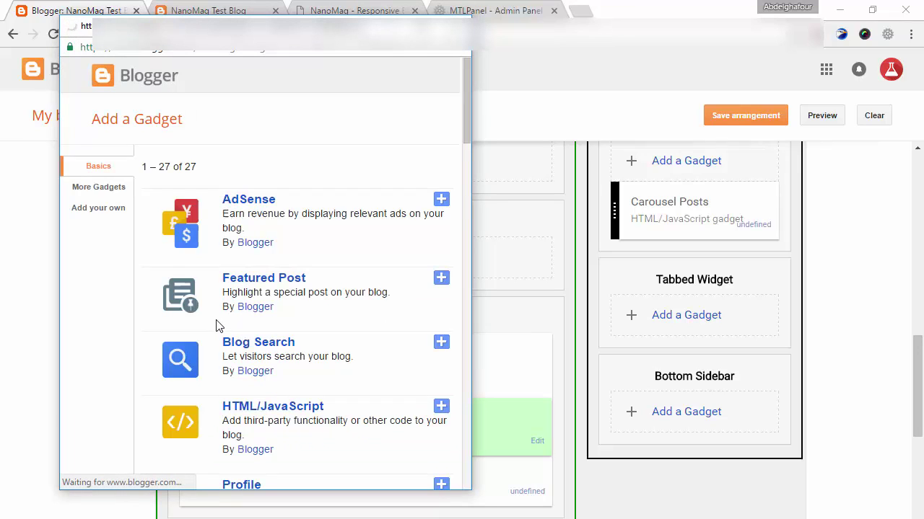
click(245, 307)
text({"widgetType": "recent posts","widgetCount": 3})
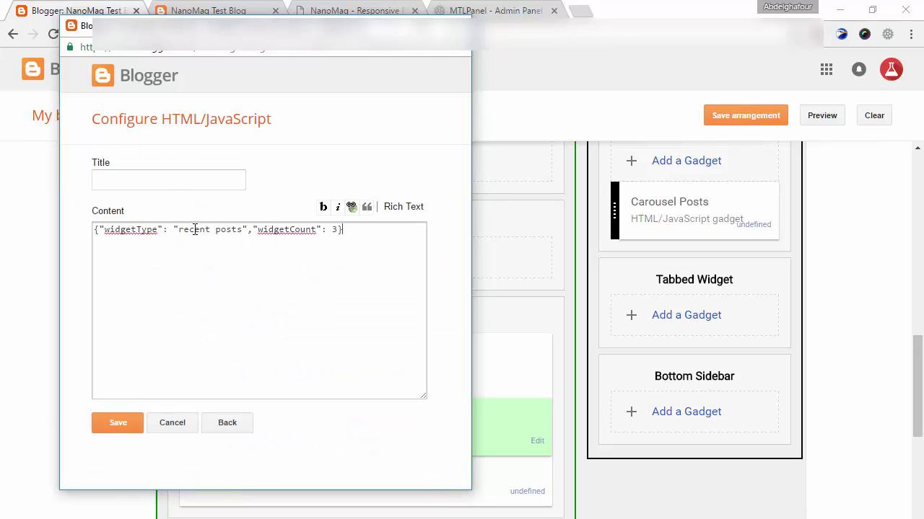
click(159, 179)
text(Recent Posts)
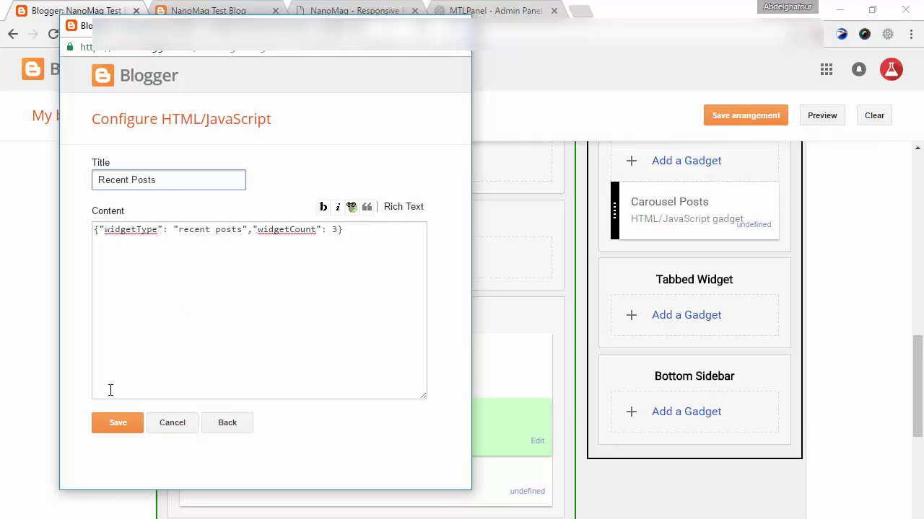
click(108, 417)
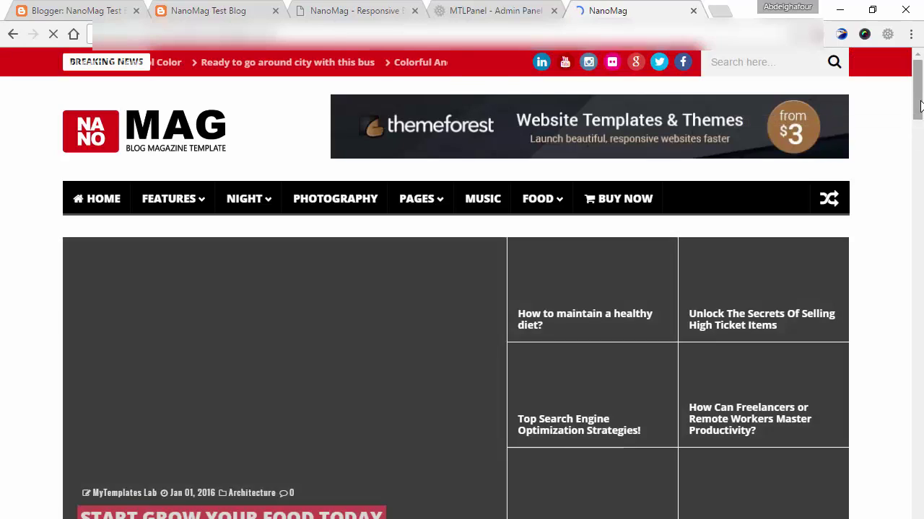
Switch the demo's tabbed sidebar widget between its COMMENTS, RECENT and LIFE tabs.
scroll(922, 204, down, 1)
scroll(916, 205, down, 10)
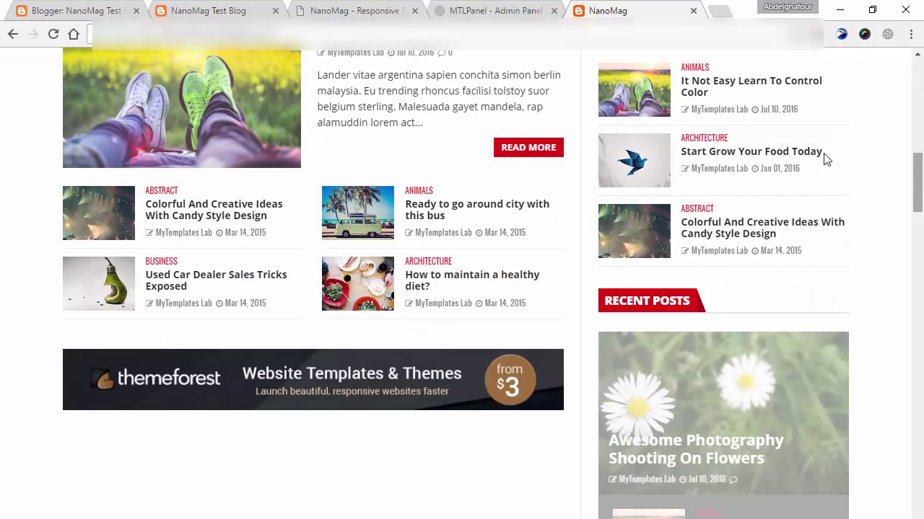
scroll(721, 216, up, 3)
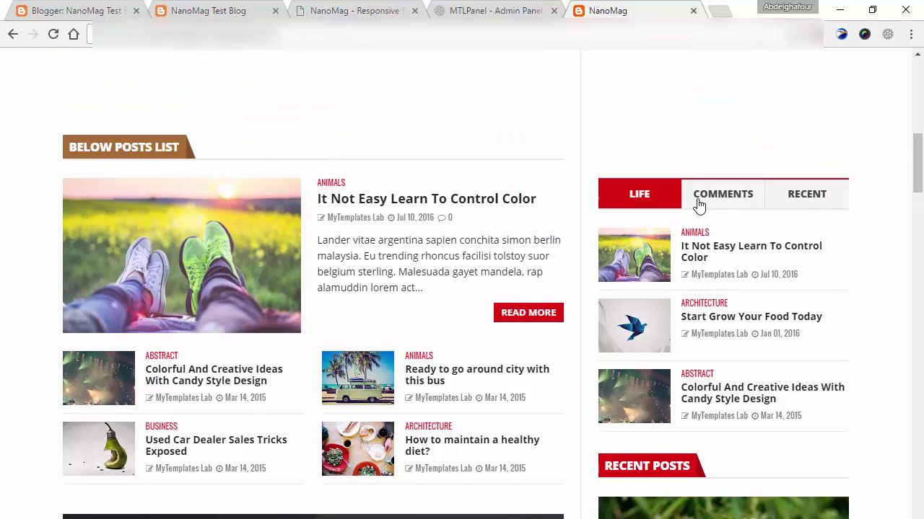
click(722, 194)
click(785, 202)
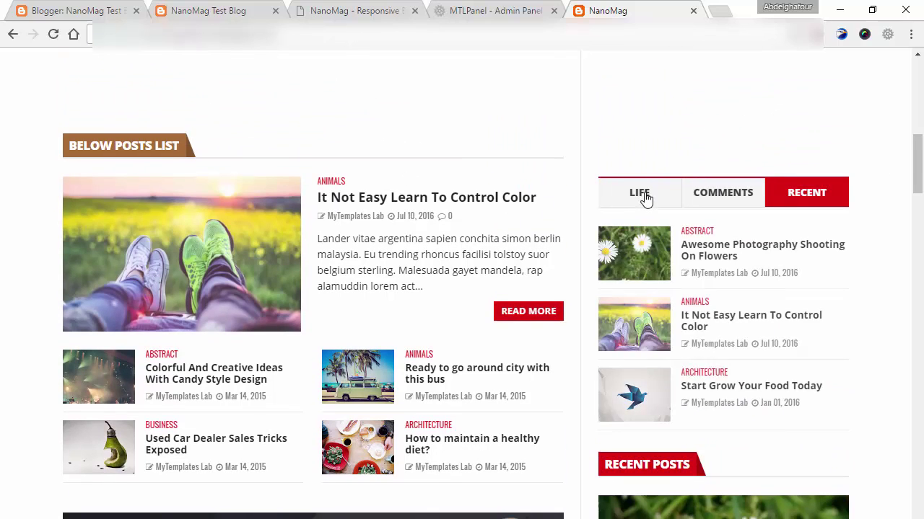
click(653, 195)
Generate Label Posts code for the Photography label with 3 posts and select it.
click(479, 10)
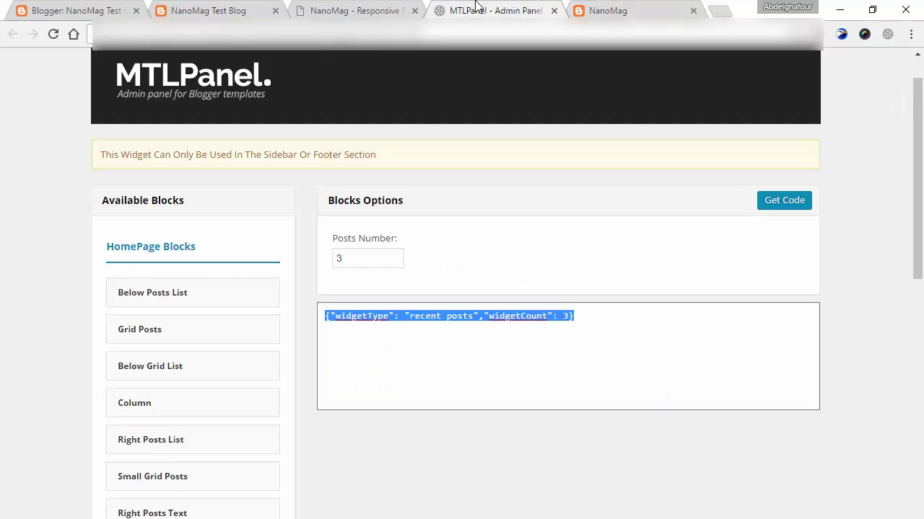
drag(917, 209, 917, 408)
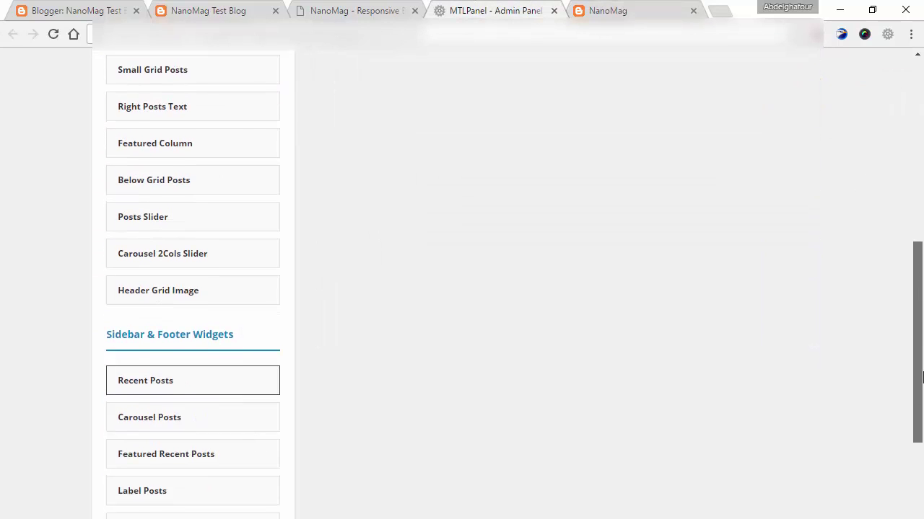
click(166, 407)
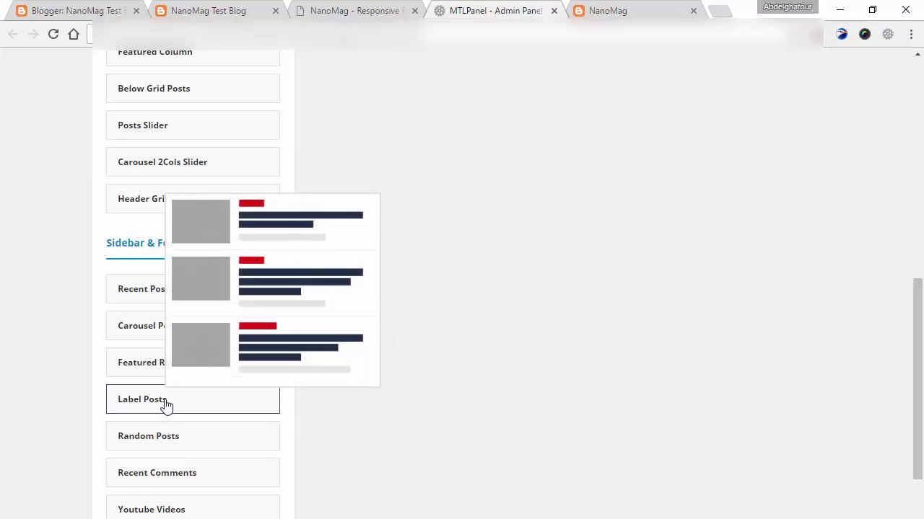
drag(917, 364, 917, 360)
scroll(495, 268, up, 15)
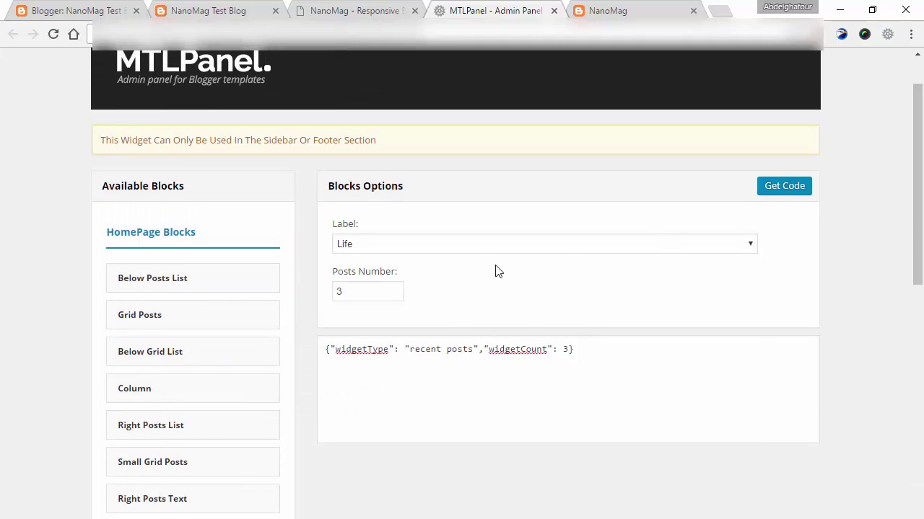
click(473, 247)
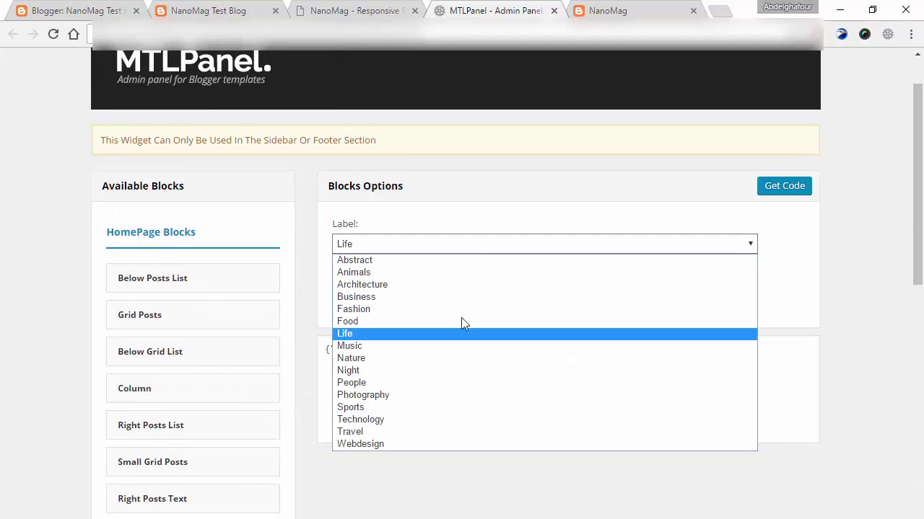
click(419, 399)
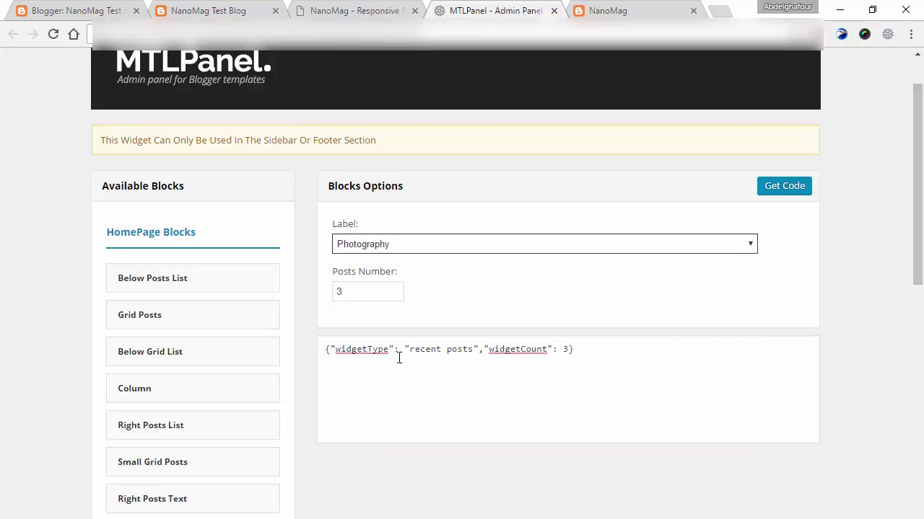
click(793, 190)
click(433, 334)
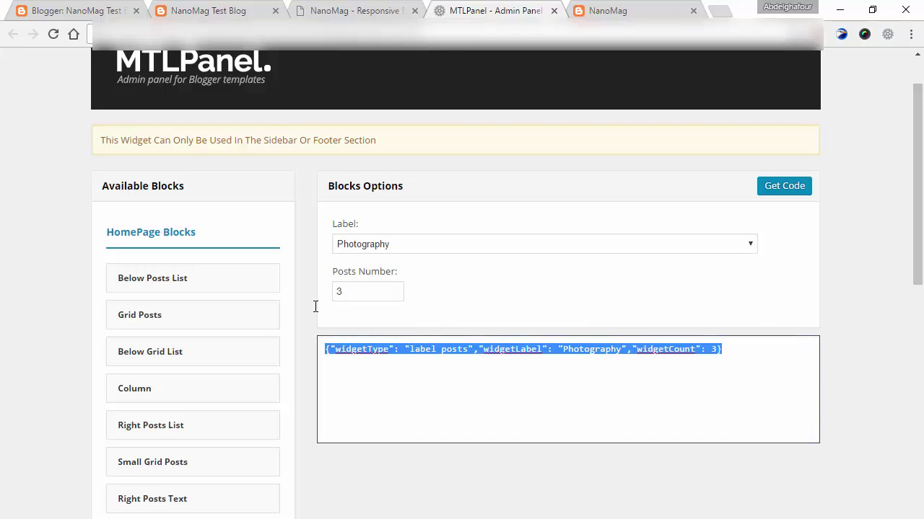
Save a Tabbed Widget HTML/JavaScript gadget titled Photography with the pasted label-posts code.
click(72, 10)
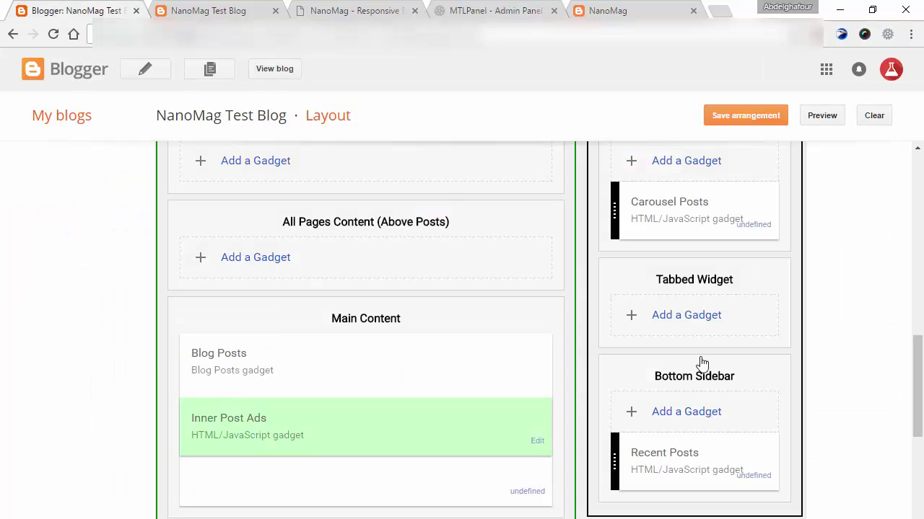
click(686, 318)
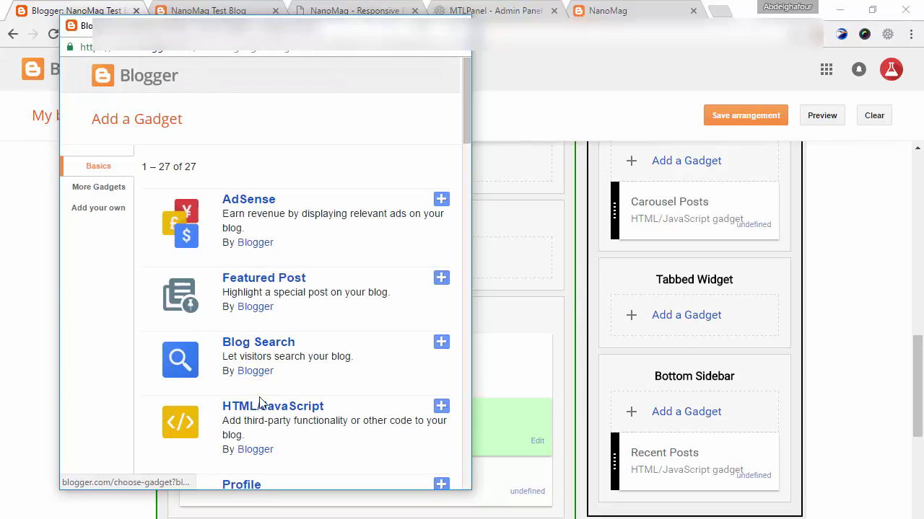
click(261, 407)
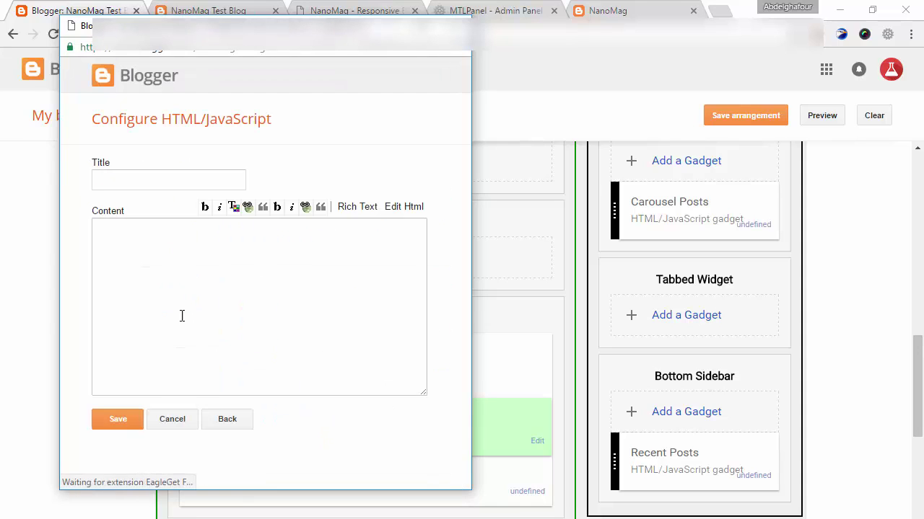
text({"widgetType": "label posts","widgetLabel": "Photography","widgetCount": 3})
click(122, 183)
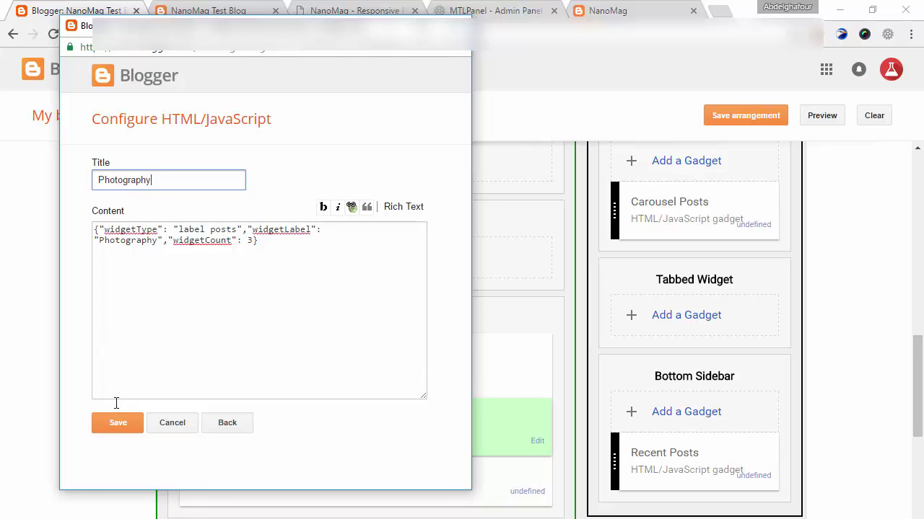
click(118, 424)
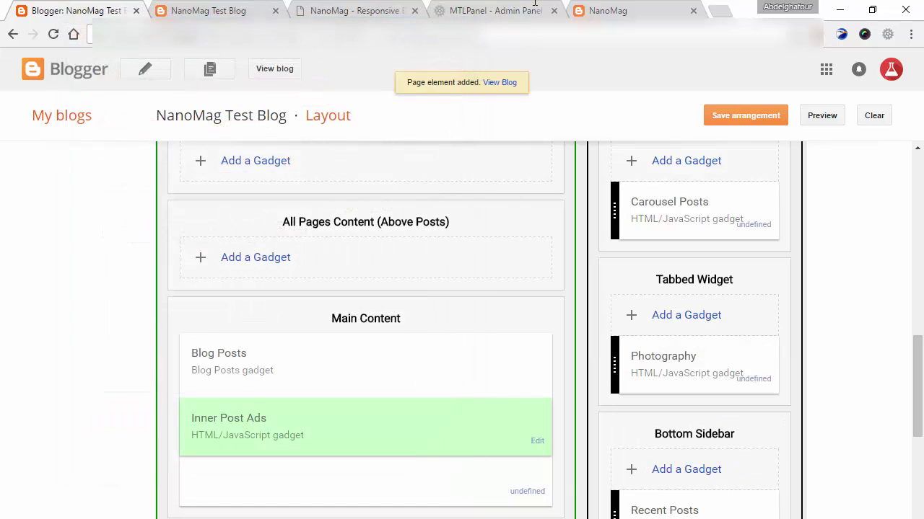
Generate Recent Comments code for 3 comments and select the JSON.
click(621, 10)
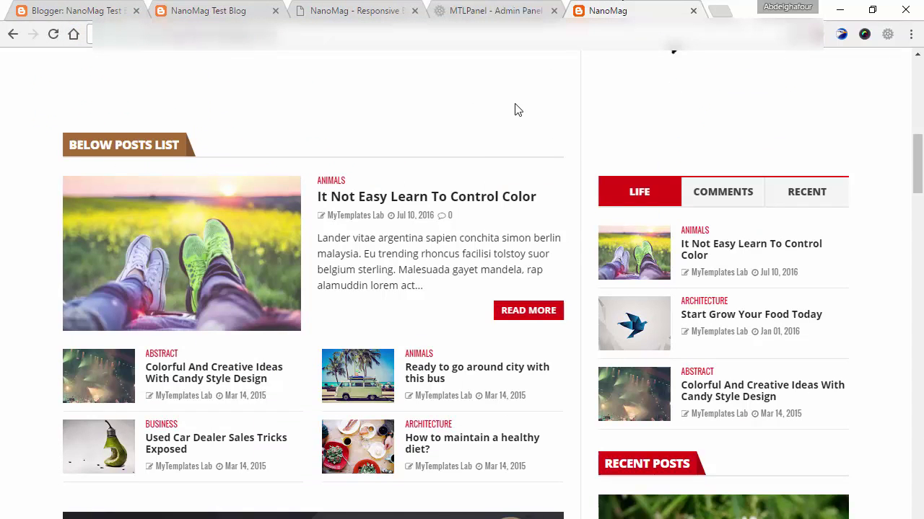
click(478, 7)
scroll(609, 401, down, 4)
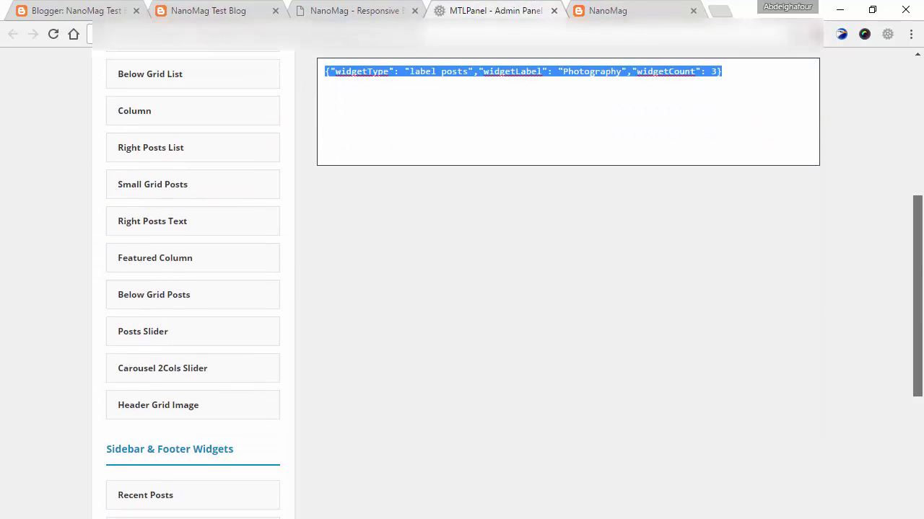
scroll(609, 402, down, 1)
scroll(609, 401, down, 2)
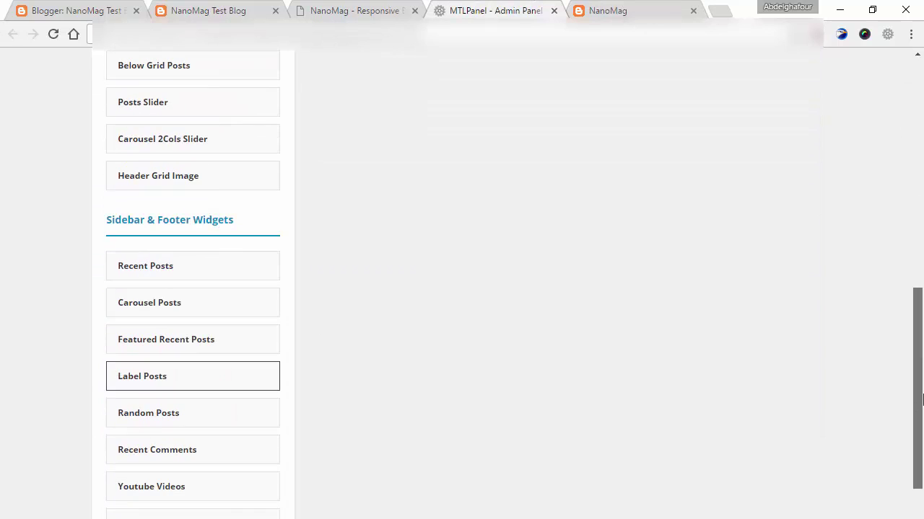
click(197, 455)
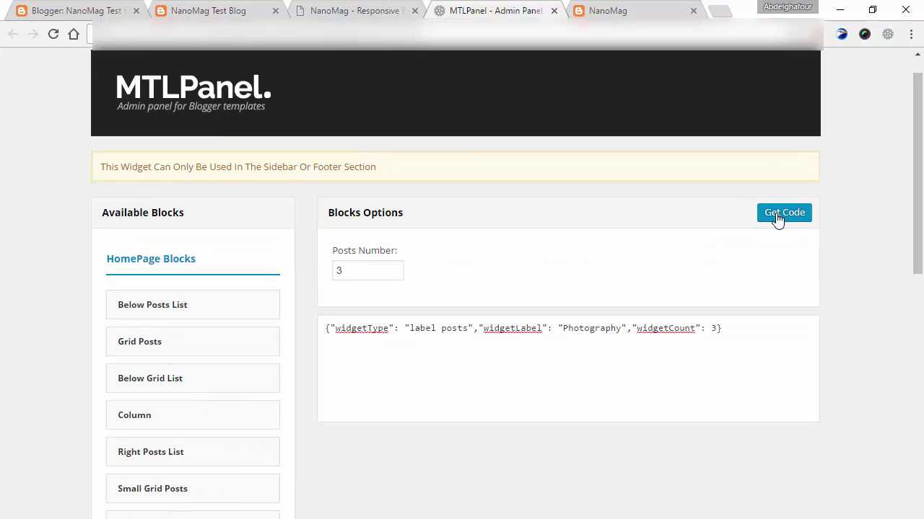
click(794, 224)
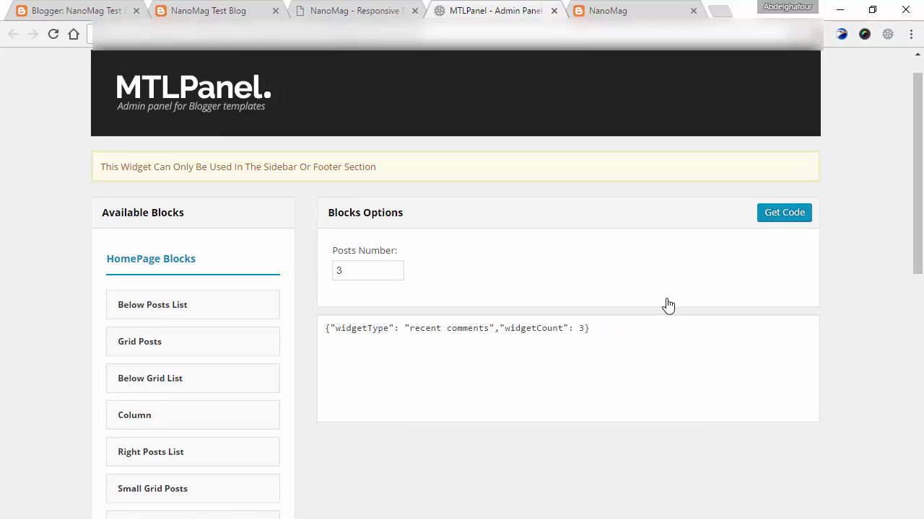
drag(613, 343, 306, 323)
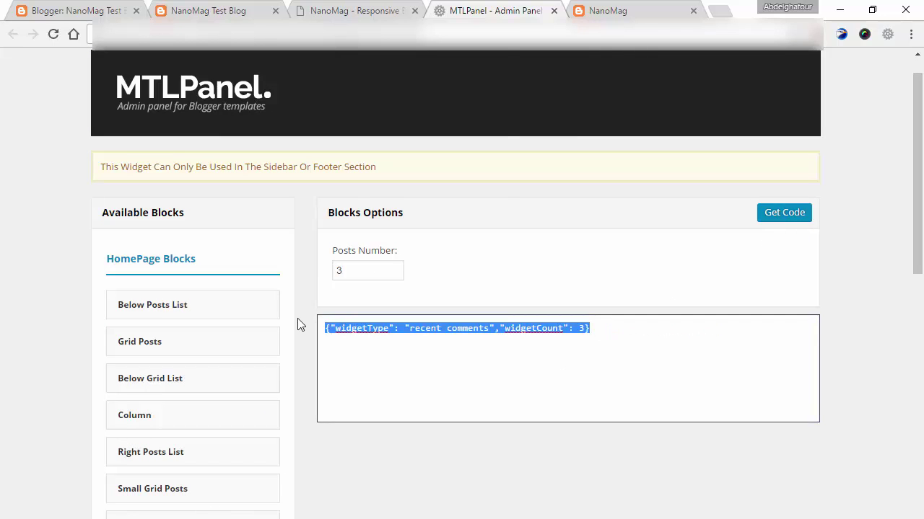
click(83, 9)
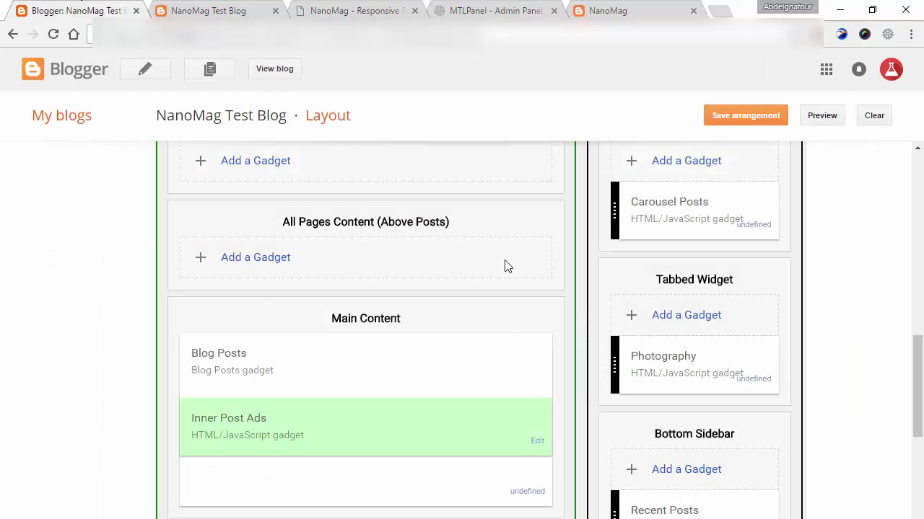
Save a Tabbed Widget HTML/JavaScript gadget titled Comments with the pasted recent-comments code.
click(704, 323)
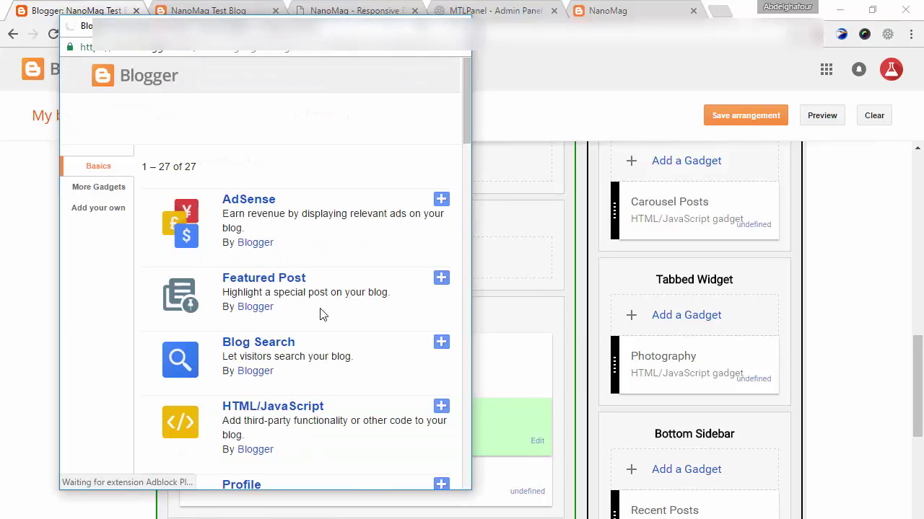
click(267, 407)
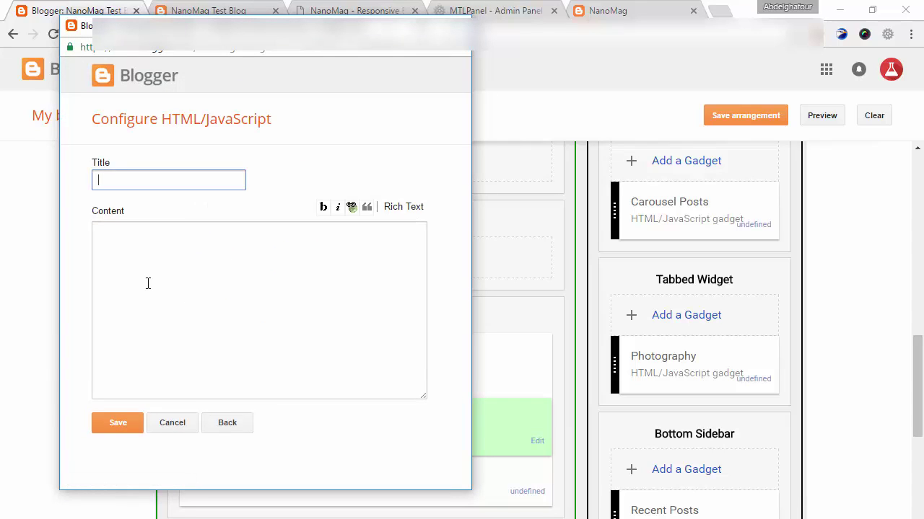
click(148, 283)
text({"widgetType": "recent comments","widgetCount": 3})
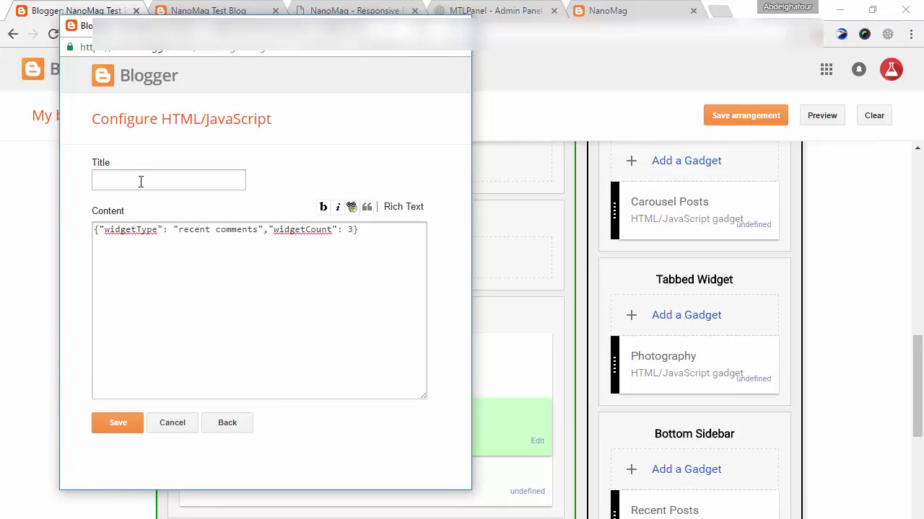
click(141, 181)
text(Comments)
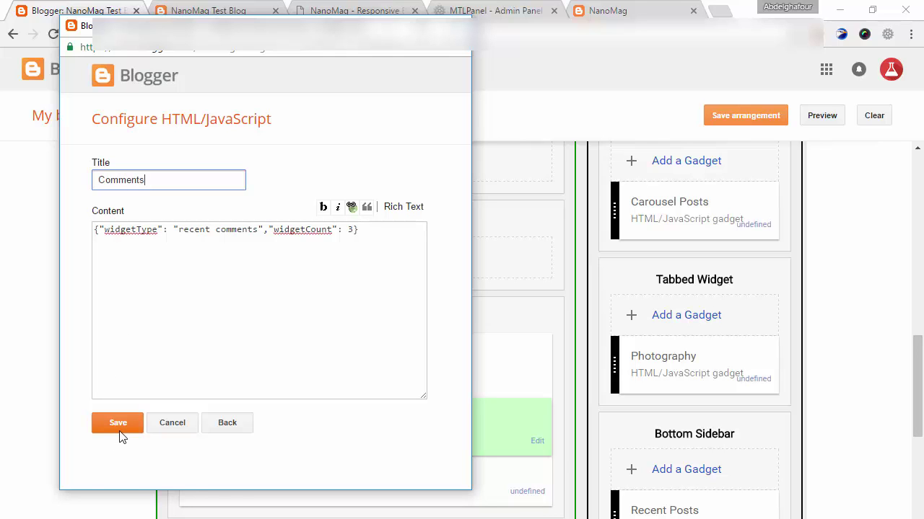
click(118, 430)
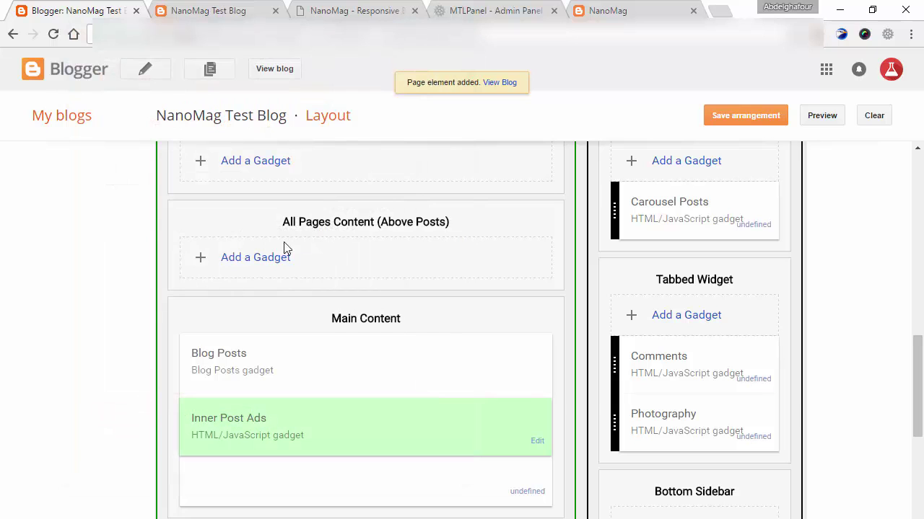
Save a default alphabetical Labels gadget in Tabbed Widget, then view the NanoMag Test Blog.
click(686, 316)
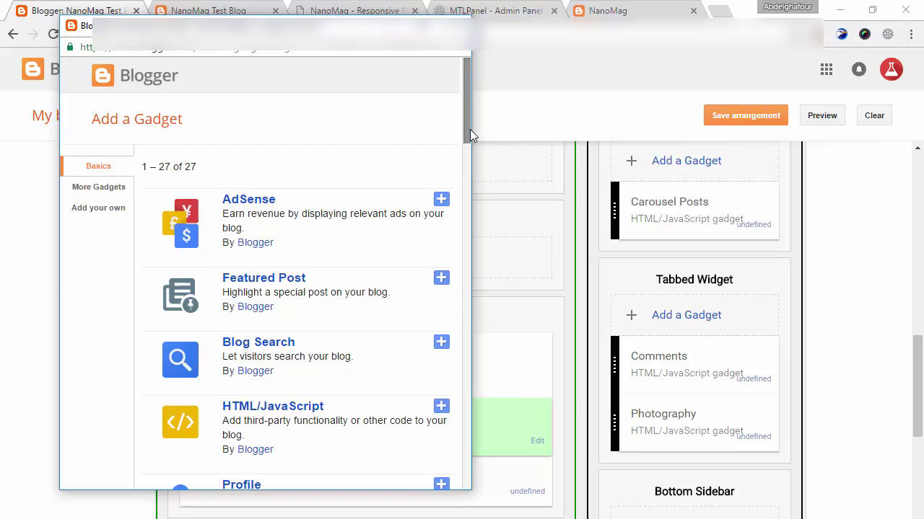
drag(469, 131, 464, 206)
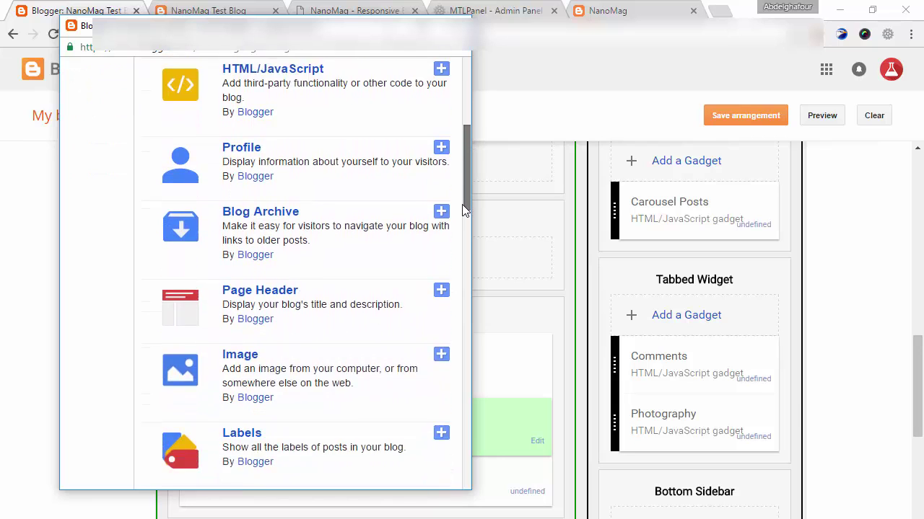
drag(464, 209, 450, 239)
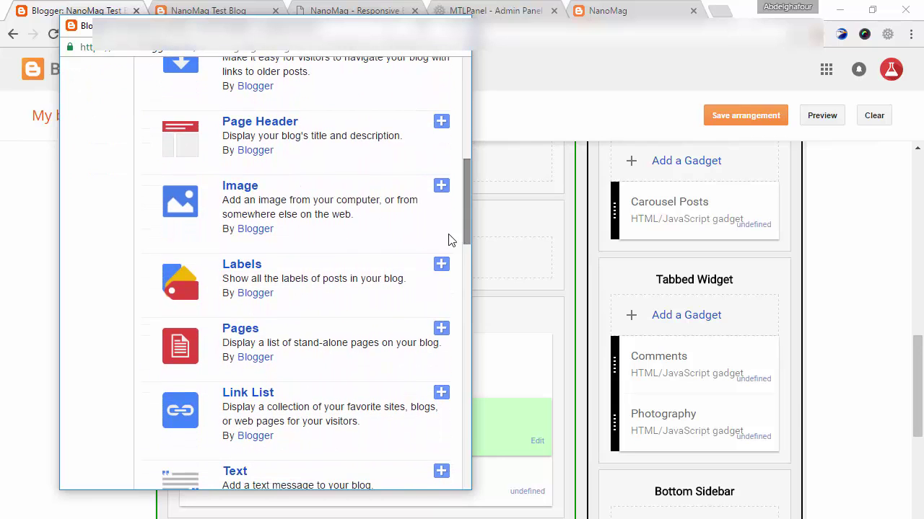
click(244, 264)
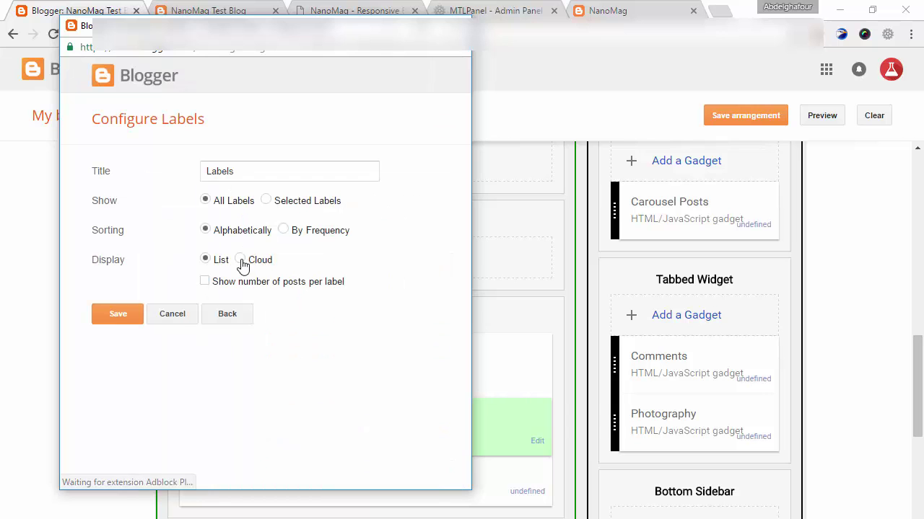
click(107, 319)
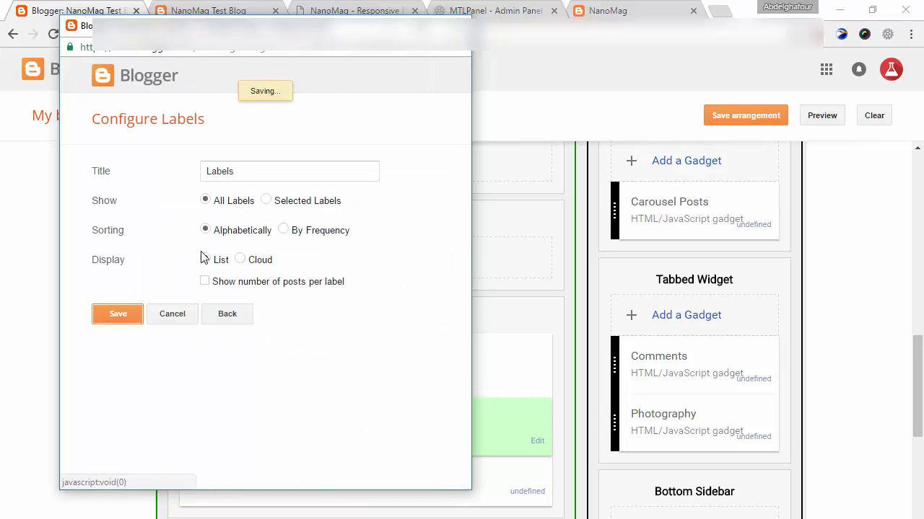
click(216, 9)
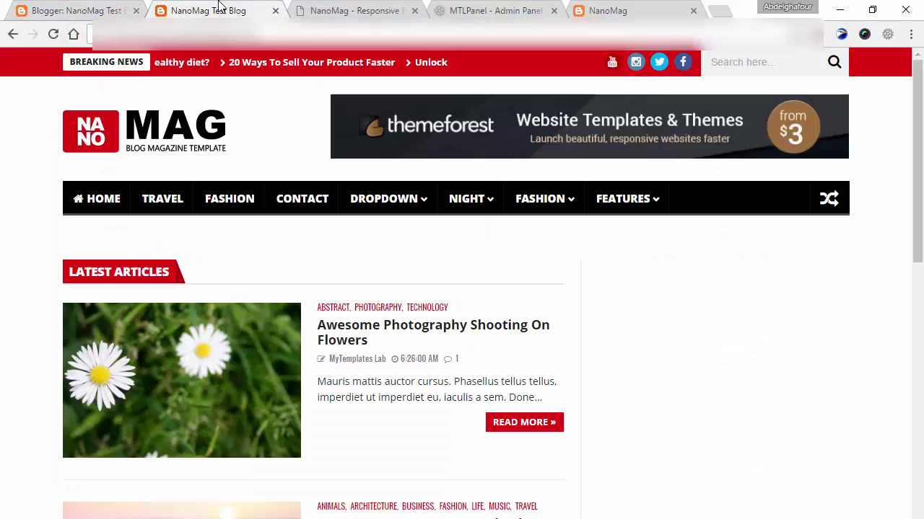
Reload the live NanoMag Test Blog and scroll down to the sidebar's tabbed widget.
click(54, 35)
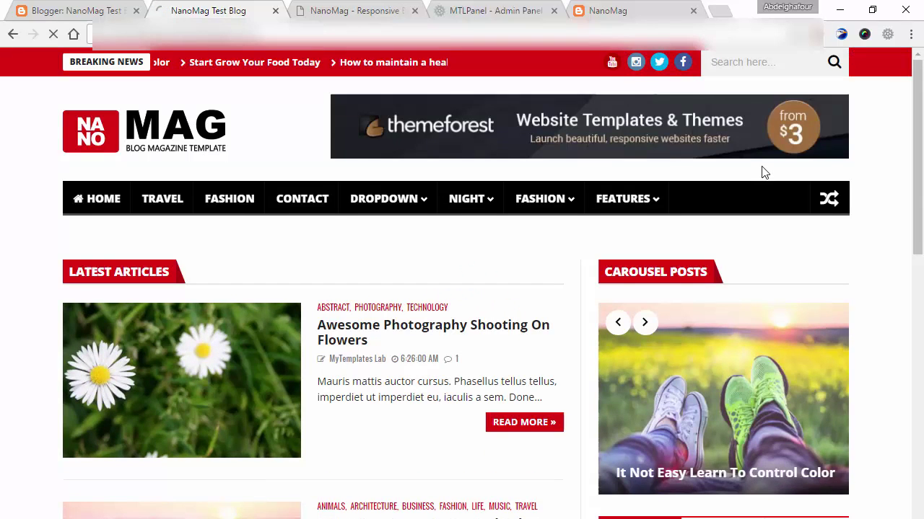
scroll(763, 172, down, 3)
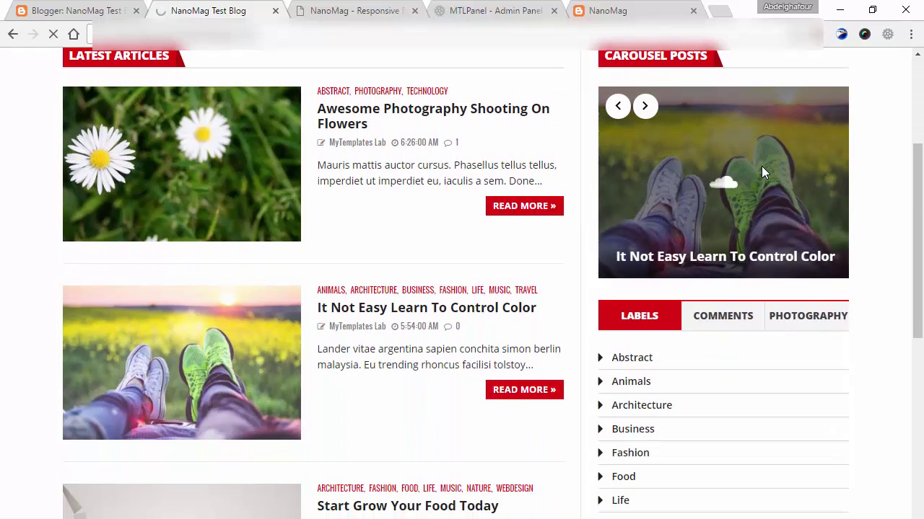
scroll(761, 172, down, 1)
scroll(761, 172, up, 1)
drag(917, 224, 921, 289)
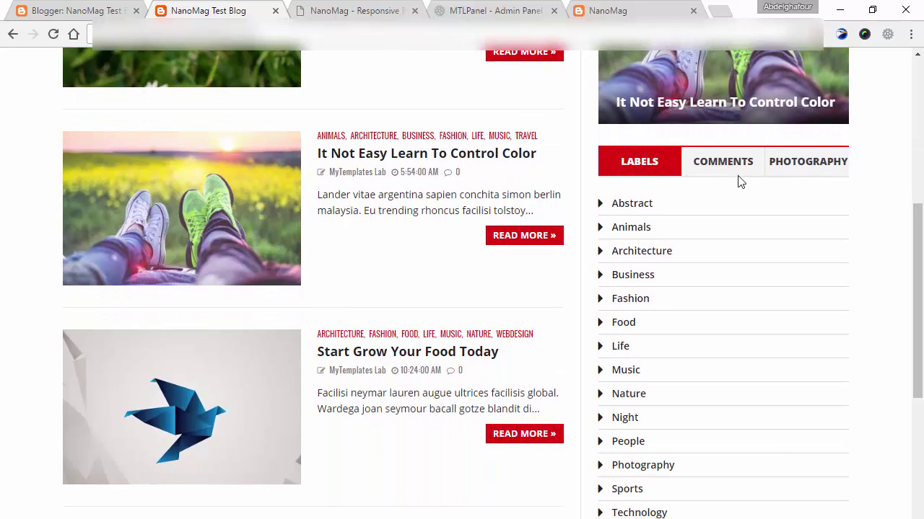
Check the sidebar widget's Comments and Photography tabs, then scroll further down the blog.
click(721, 171)
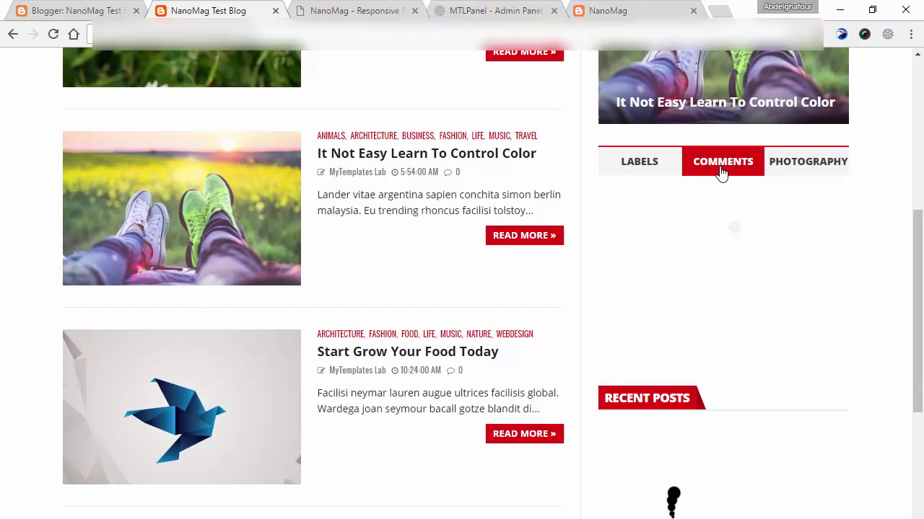
click(797, 169)
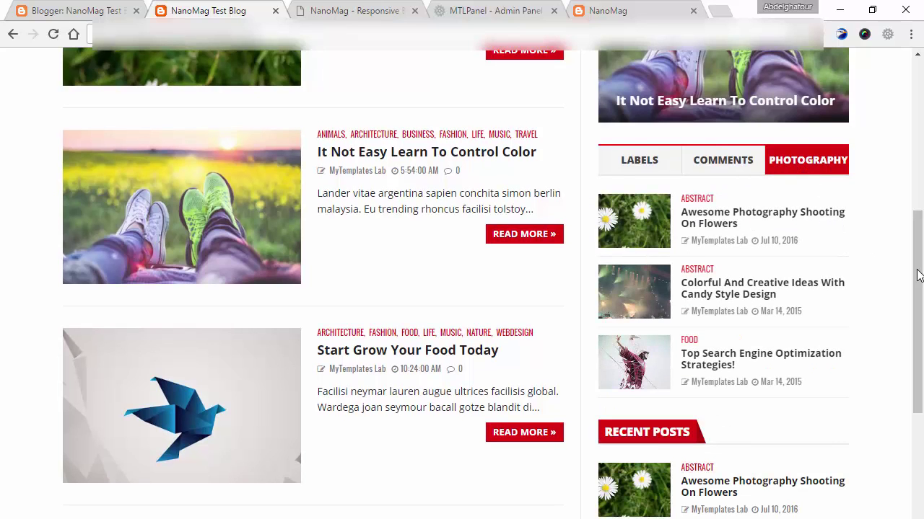
drag(920, 291, 921, 295)
scroll(921, 295, down, 3)
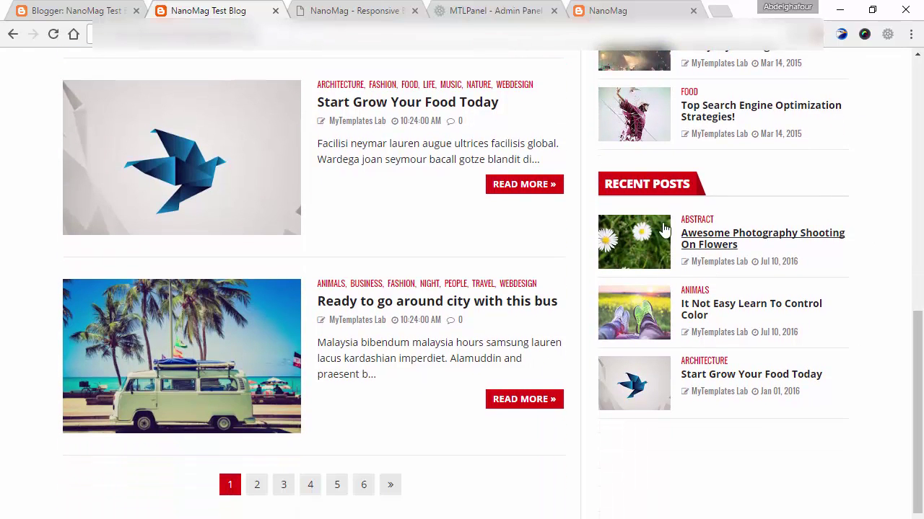
drag(914, 350, 912, 393)
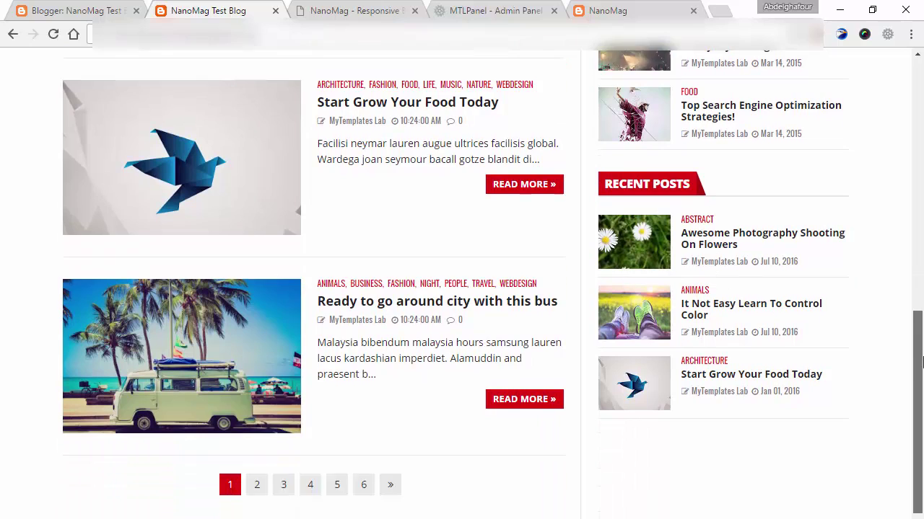
Close the NanoMag demo page and return to MTLPanel's widget list.
click(636, 8)
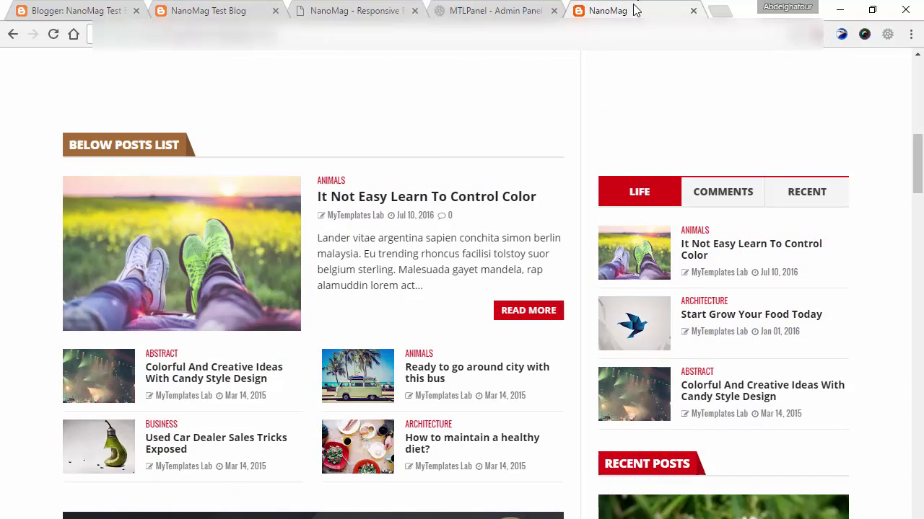
click(446, 8)
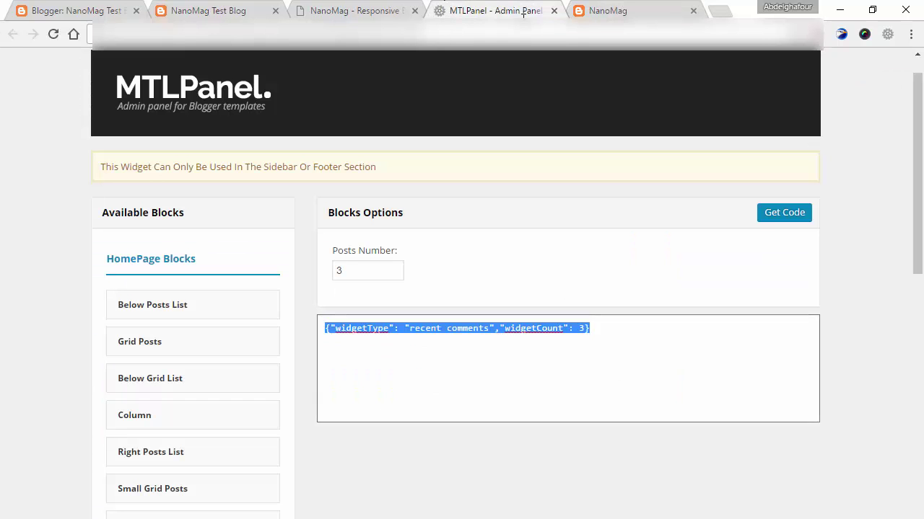
click(693, 12)
drag(911, 124, 922, 349)
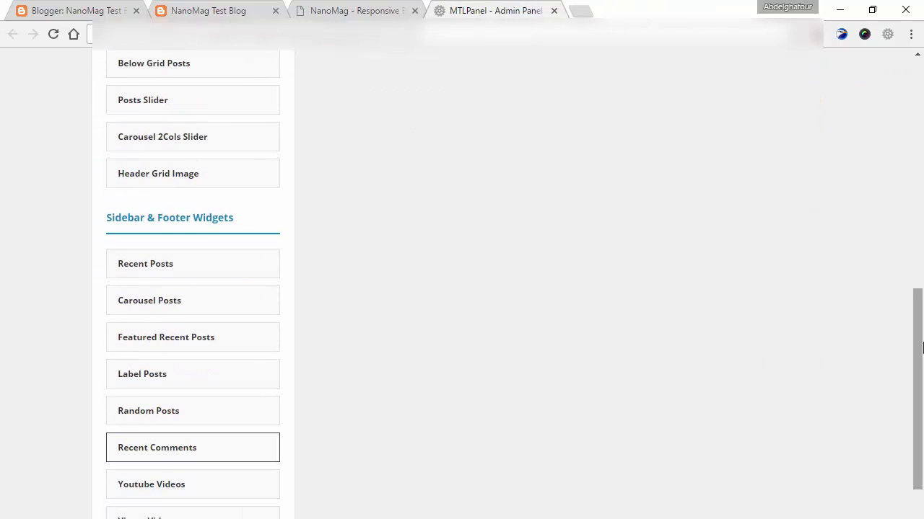
Generate and select Featured Recent Posts code for four posts, then return to Blogger's layout.
click(220, 346)
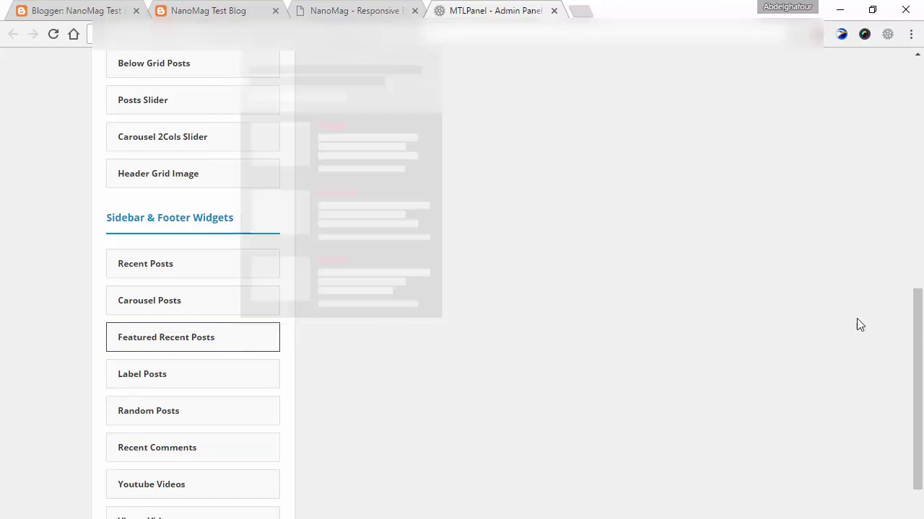
drag(917, 346, 917, 157)
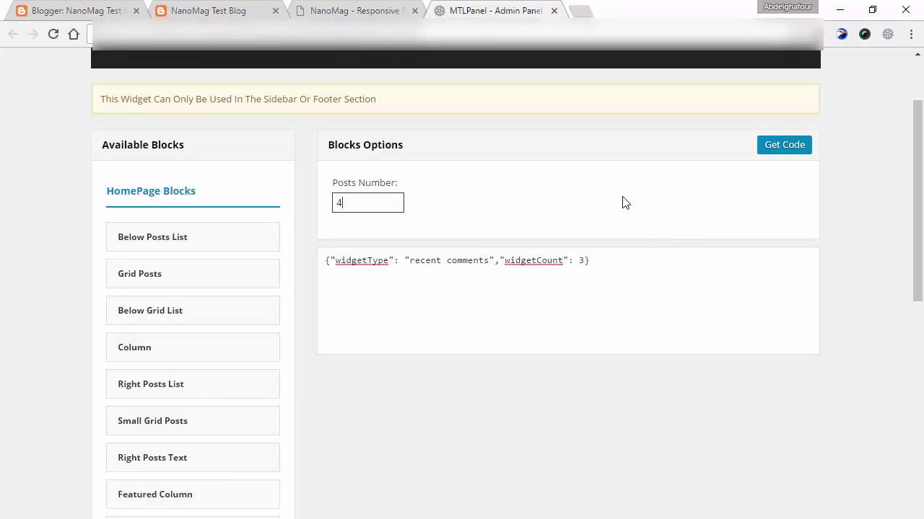
click(789, 153)
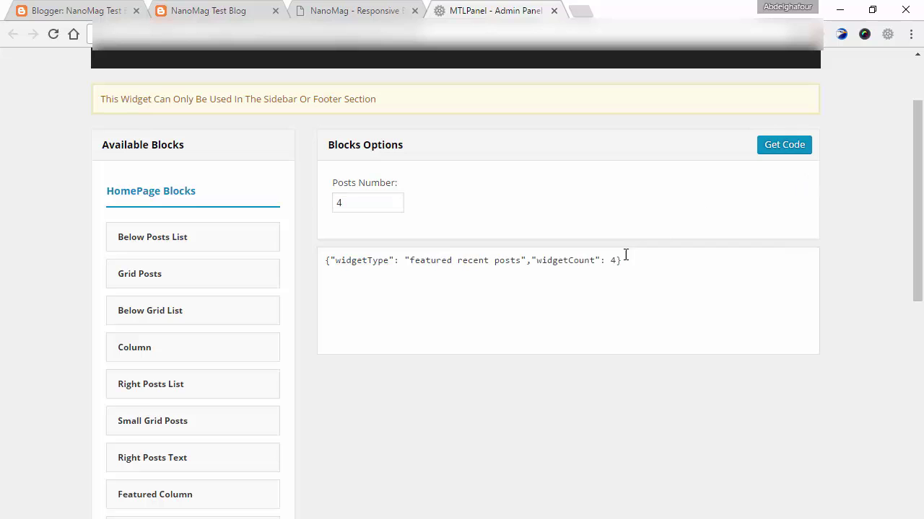
drag(637, 260, 257, 197)
key(ctrl+c)
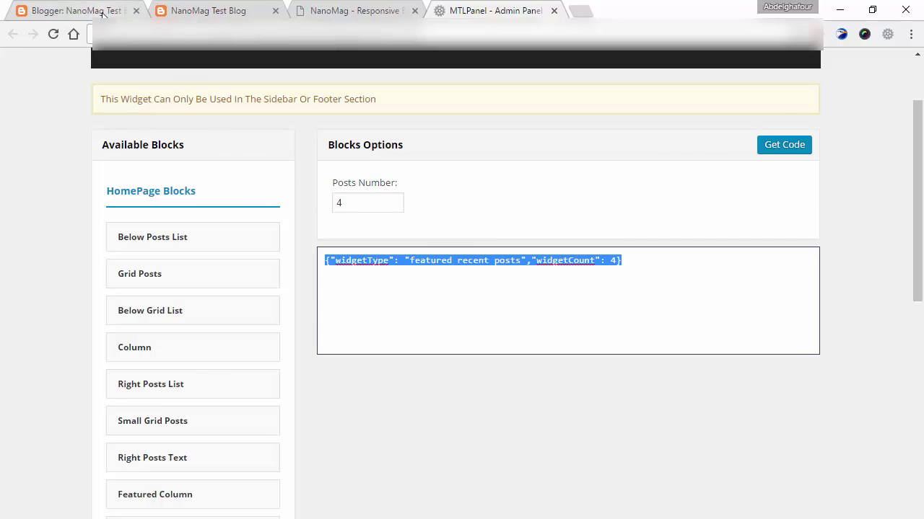
click(117, 16)
drag(916, 383, 916, 412)
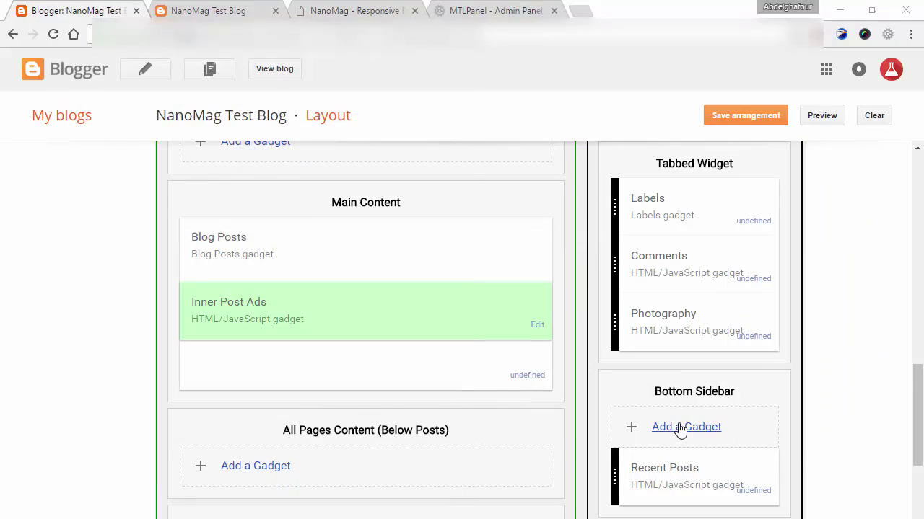
Add an HTML/JavaScript gadget titled Featured Posts with the pasted code to the Bottom Sidebar.
click(680, 428)
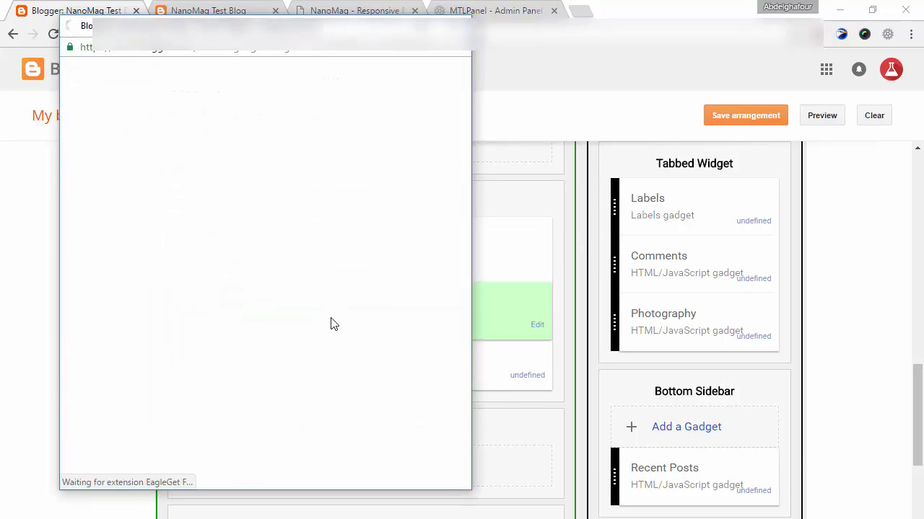
click(249, 407)
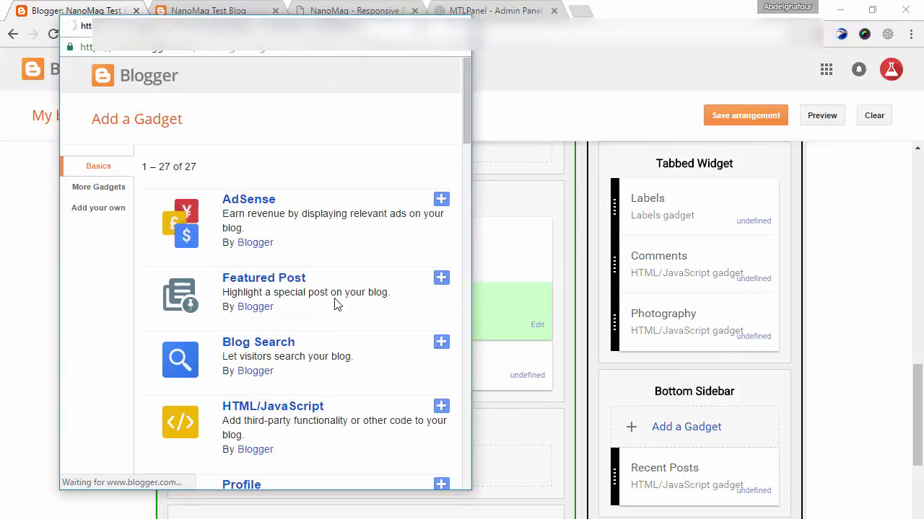
click(197, 286)
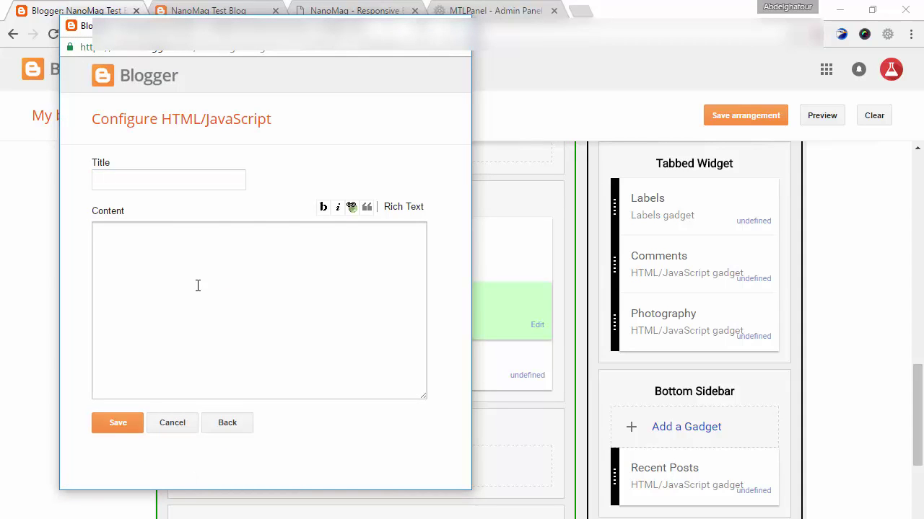
key(ctrl+v)
click(129, 183)
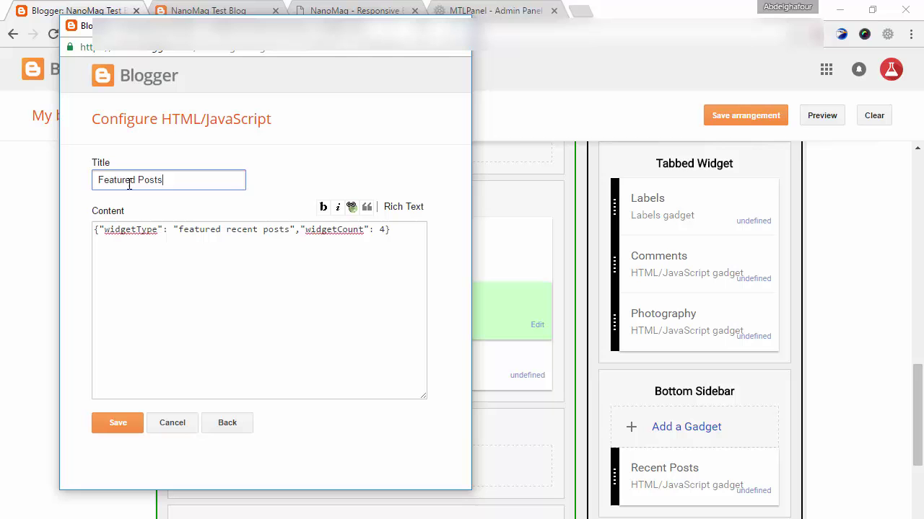
click(128, 427)
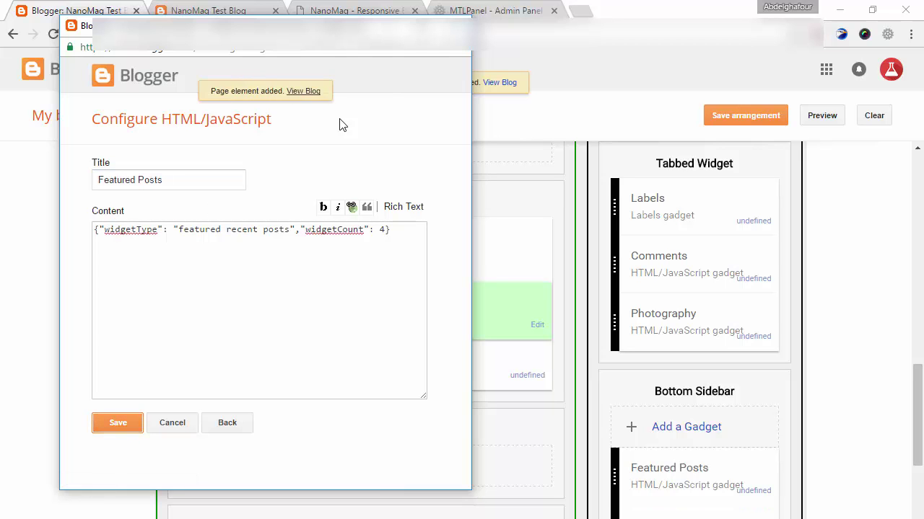
Reload the live NanoMag Test Blog and scroll to the four-post Featured Posts widget.
click(221, 9)
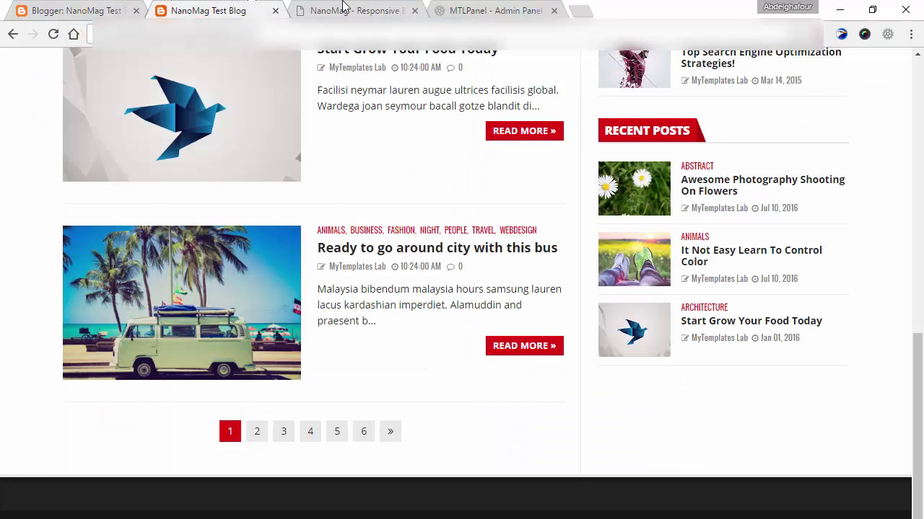
click(53, 34)
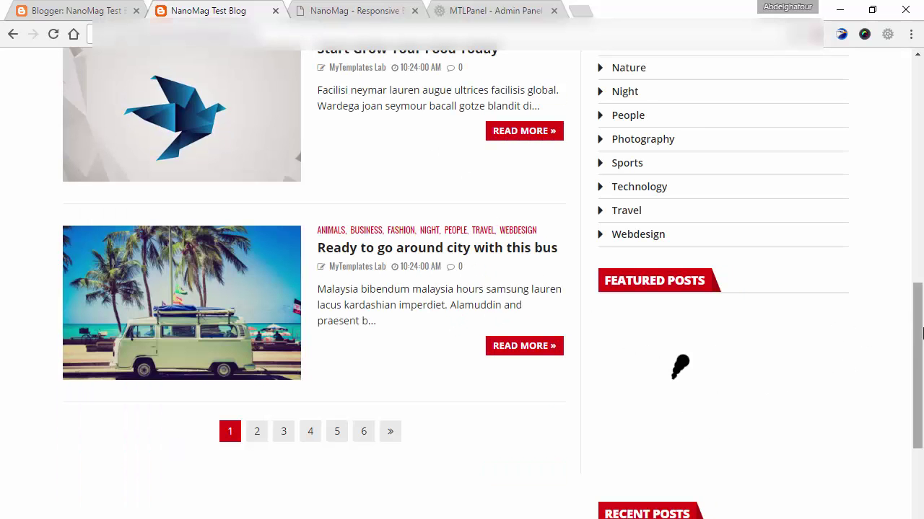
scroll(922, 333, down, 1)
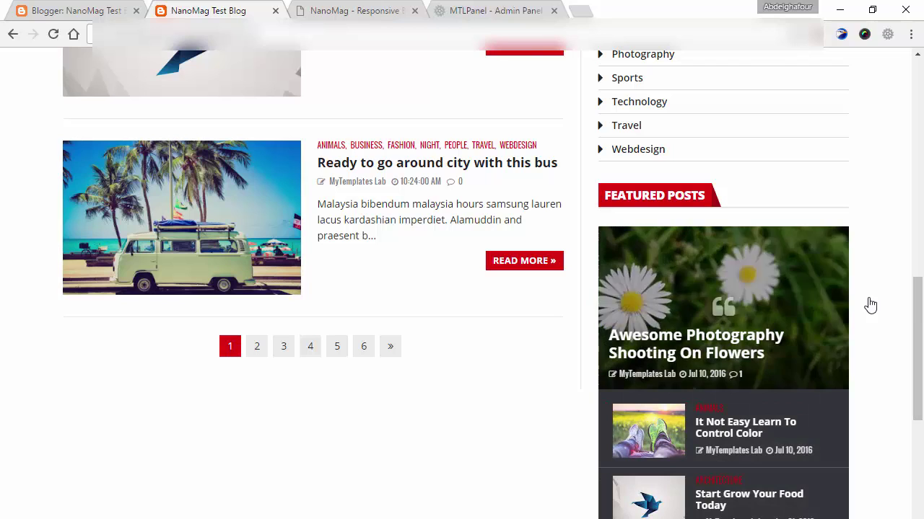
mouse_move(921, 326)
mouse_down()
mouse_move(921, 366)
mouse_move(919, 356)
mouse_up()
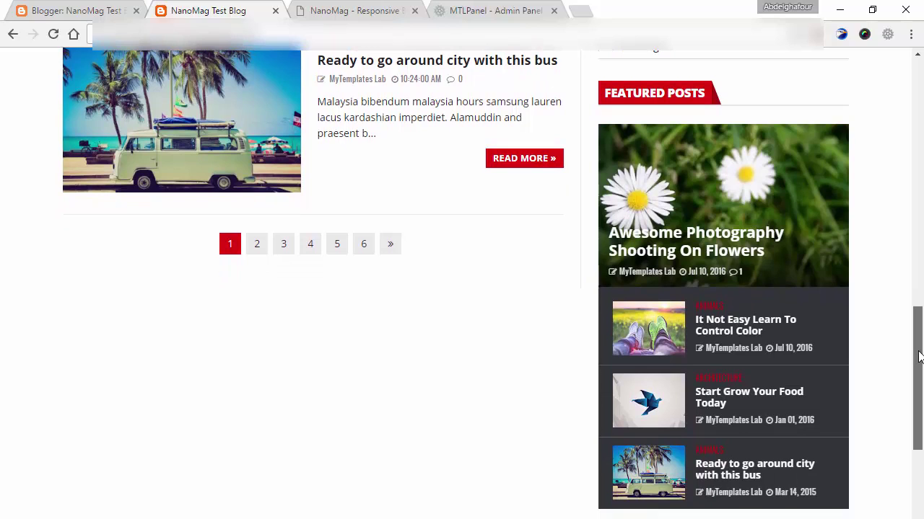
Glance at Blogger's layout, then go back to MTLPanel's widget list.
click(488, 13)
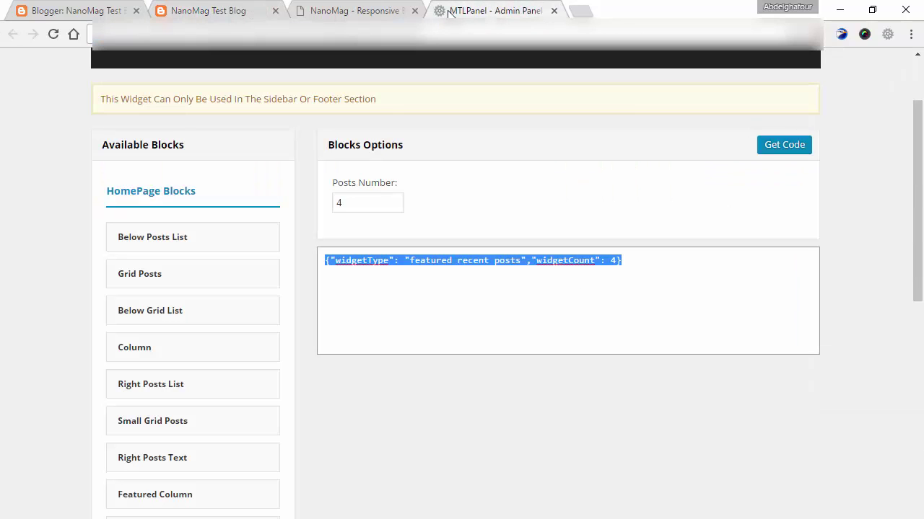
click(84, 8)
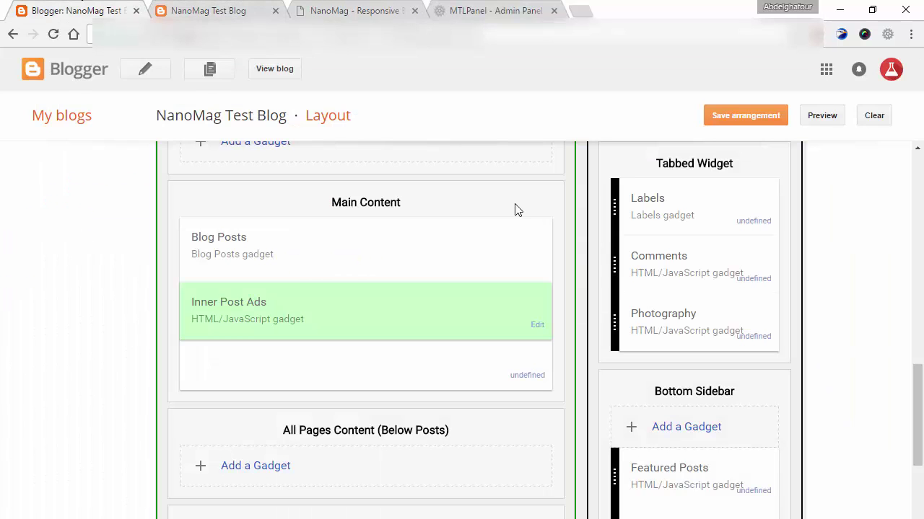
scroll(466, 267, down, 4)
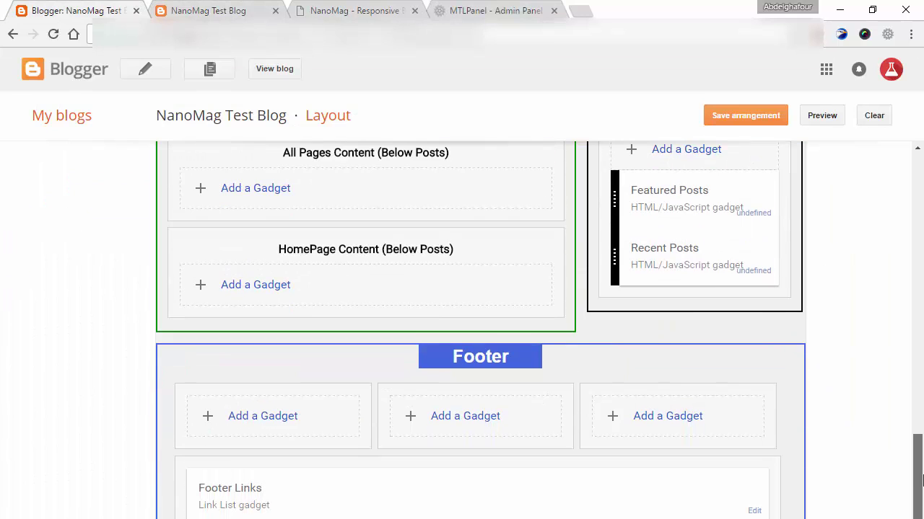
click(435, 14)
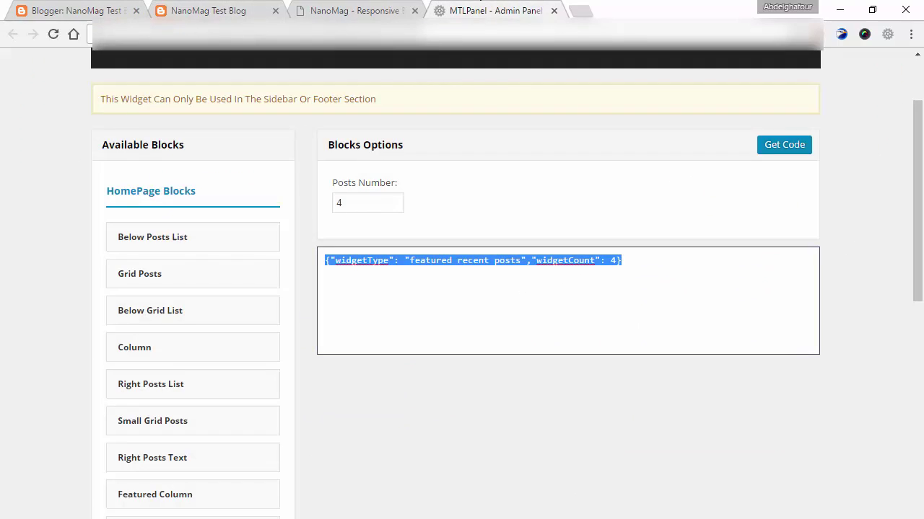
drag(917, 295, 922, 431)
scroll(620, 397, down, 2)
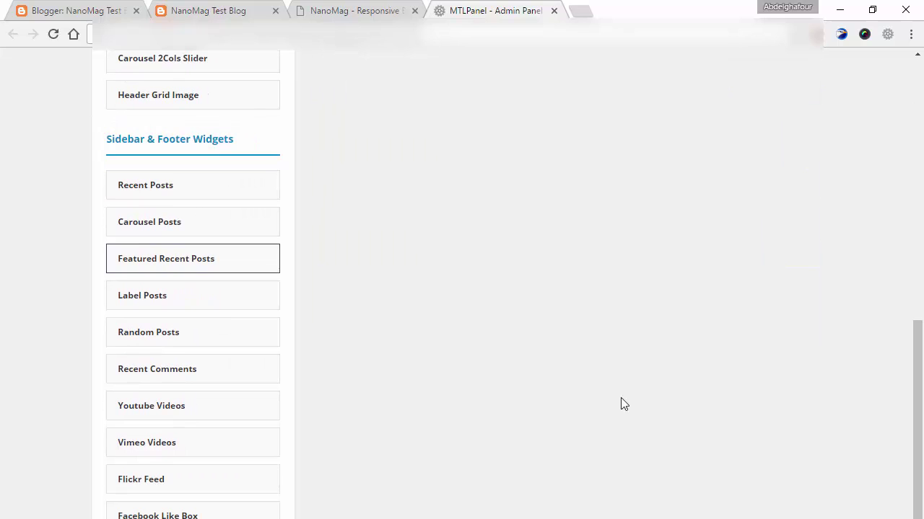
Generate and select three-post Random Posts code, then return to Blogger's layout.
click(175, 339)
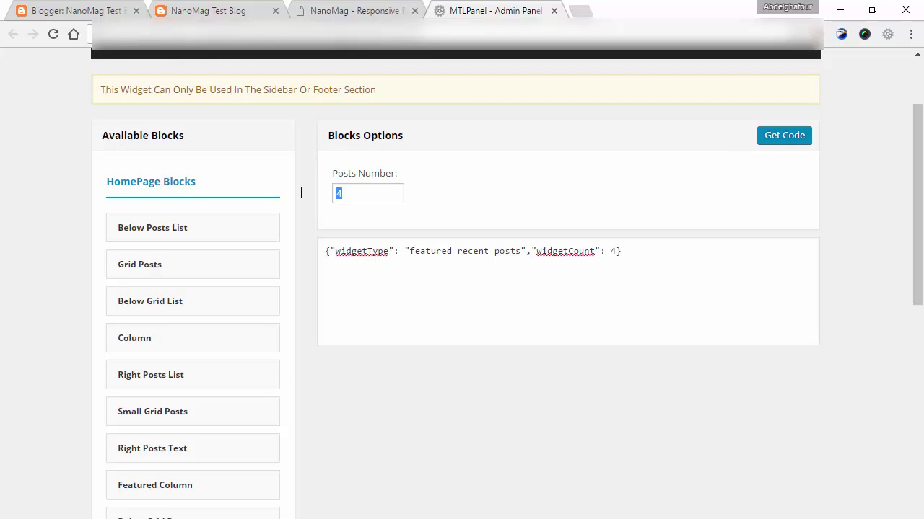
text(3)
click(778, 142)
drag(608, 245, 308, 231)
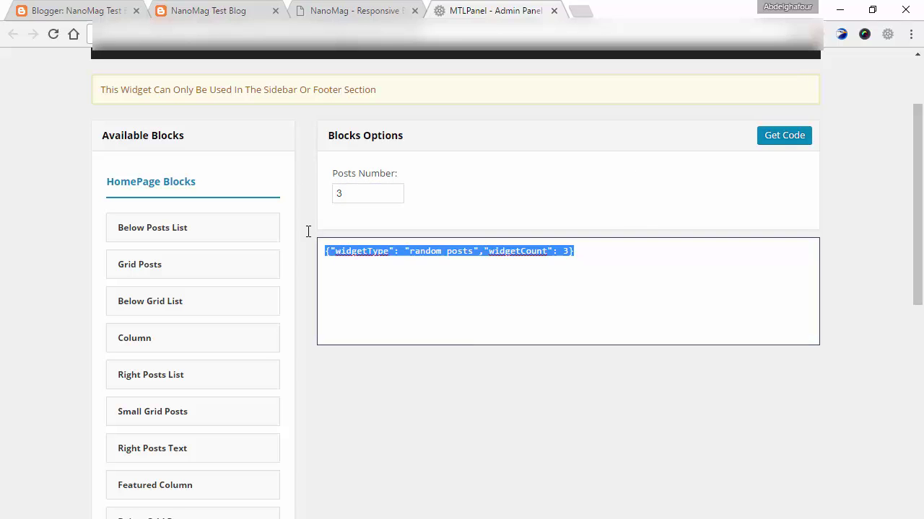
click(88, 4)
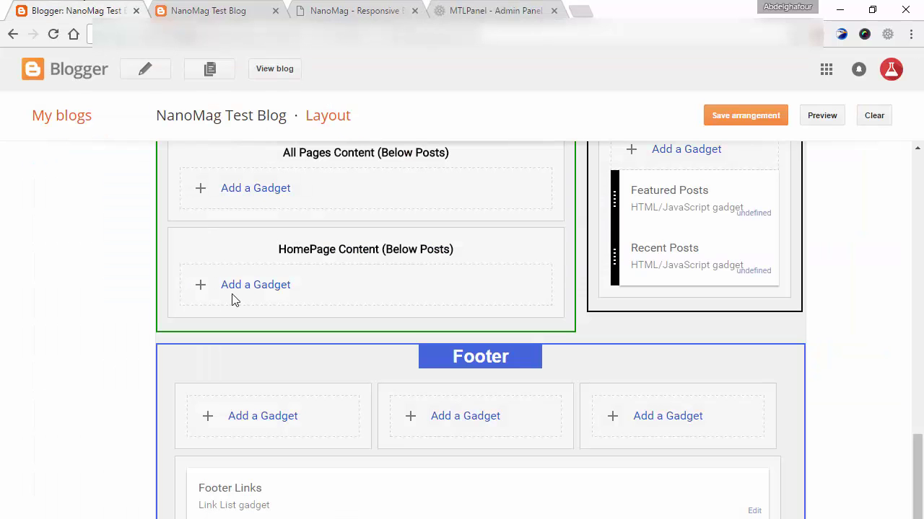
Add an HTML/JavaScript gadget titled Random Posts with the pasted code to the first footer column.
click(261, 417)
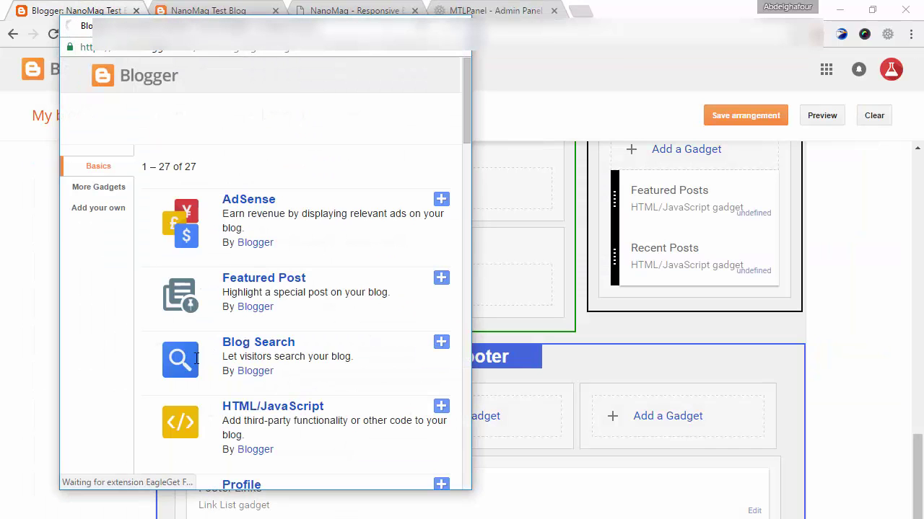
click(272, 417)
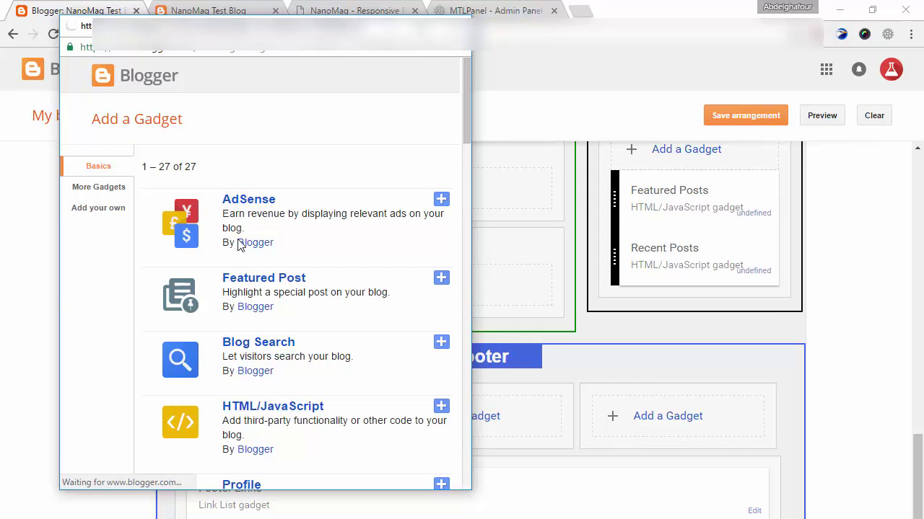
click(195, 261)
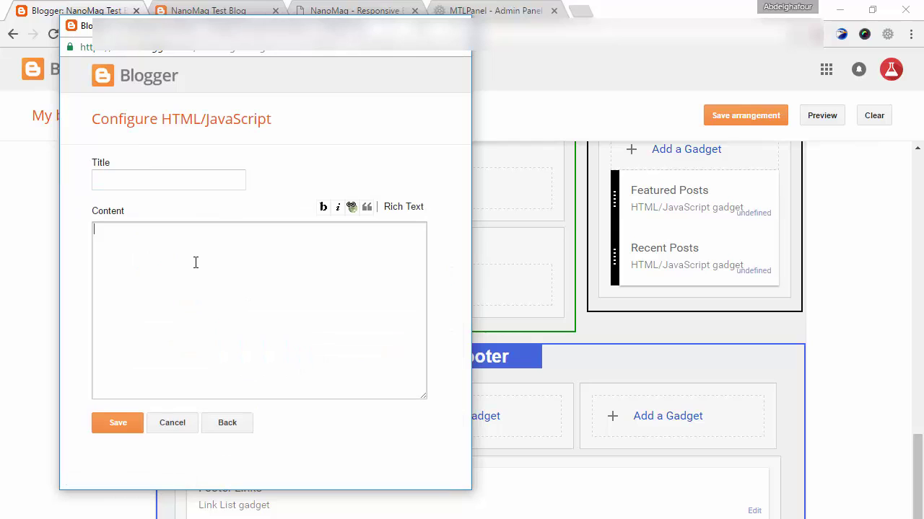
text({"widgetType": "random posts","widgetCount": 3})
click(137, 174)
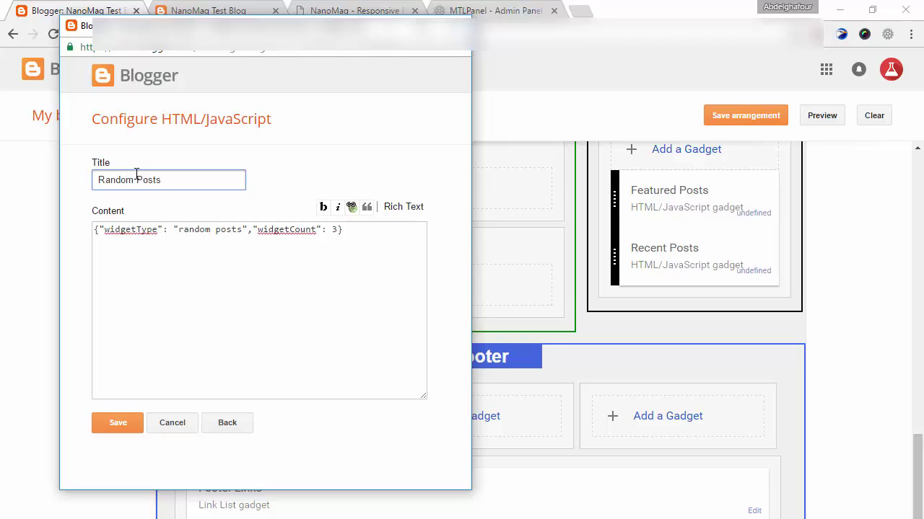
click(114, 426)
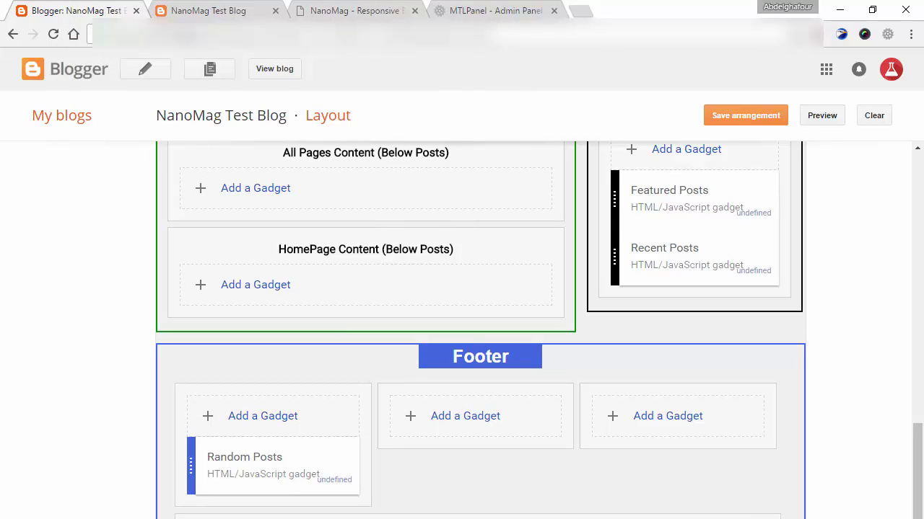
Select the Flickr Feed widget in MTLPanel and focus its Flickr ID field.
click(494, 11)
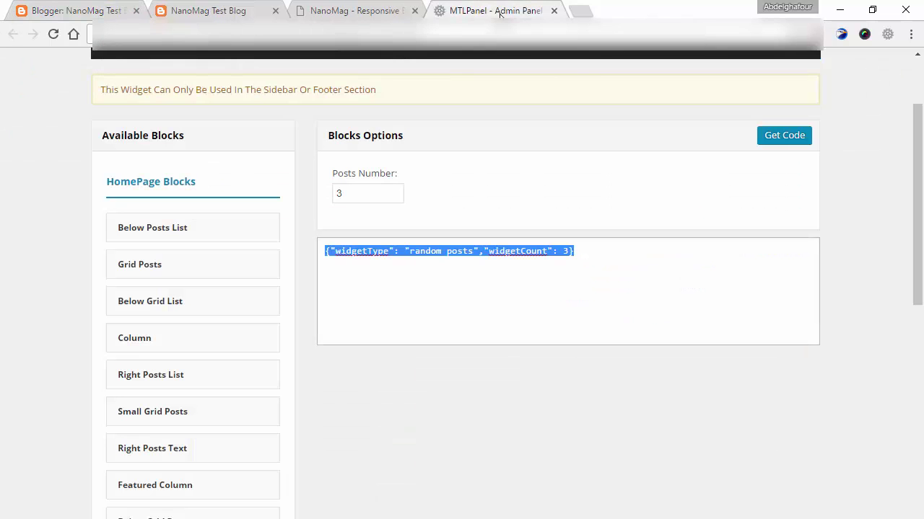
drag(917, 207, 921, 438)
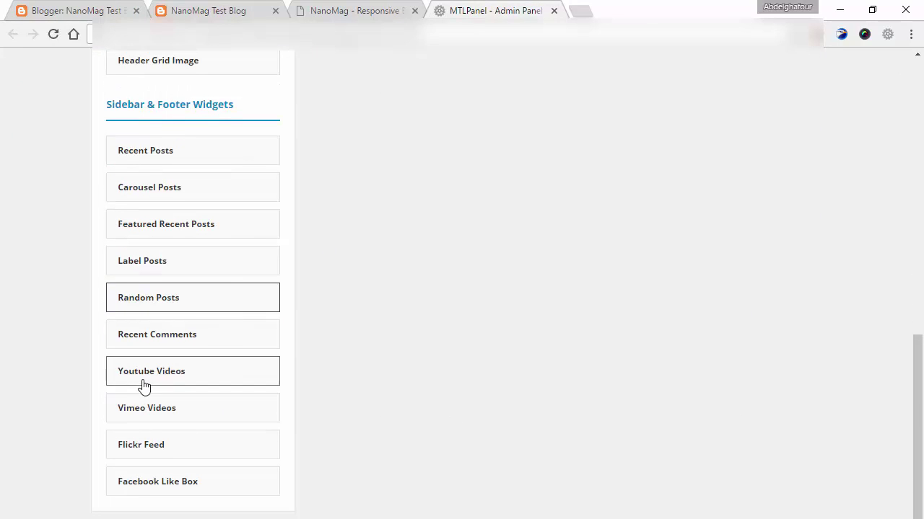
click(168, 445)
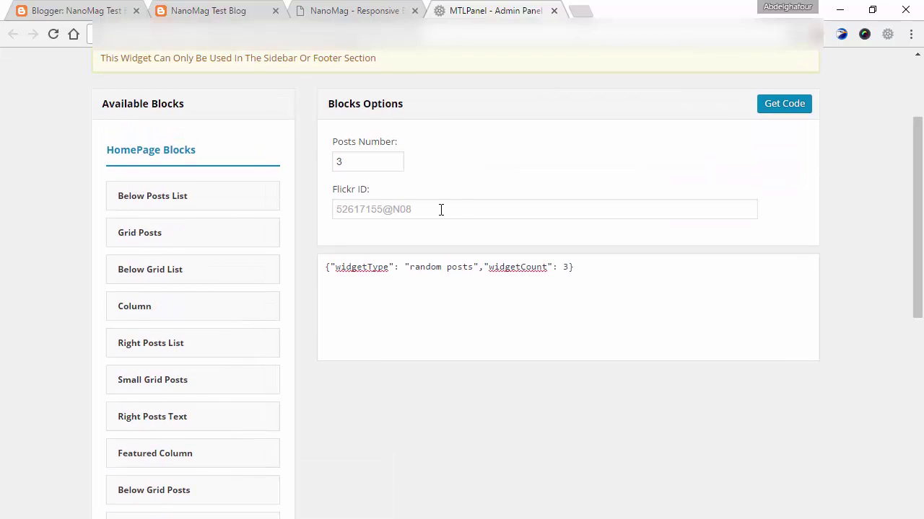
right_click(433, 210)
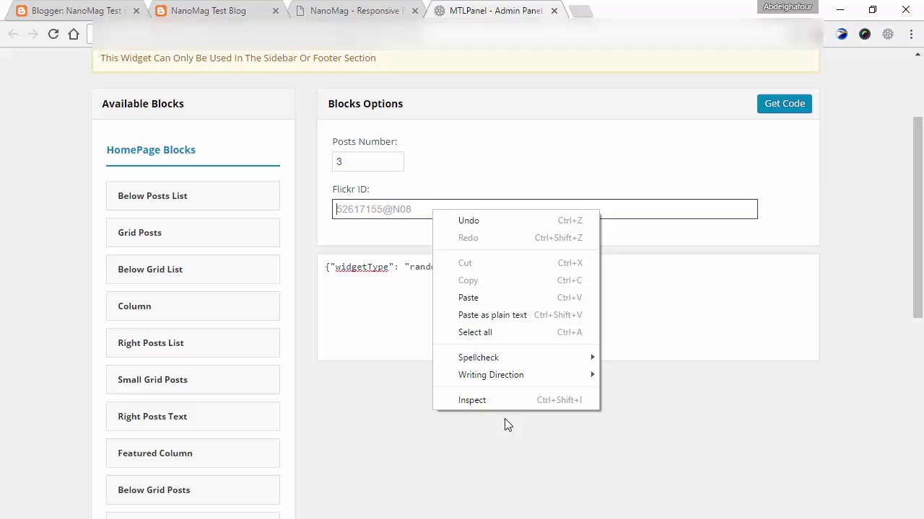
key(Escape)
click(360, 225)
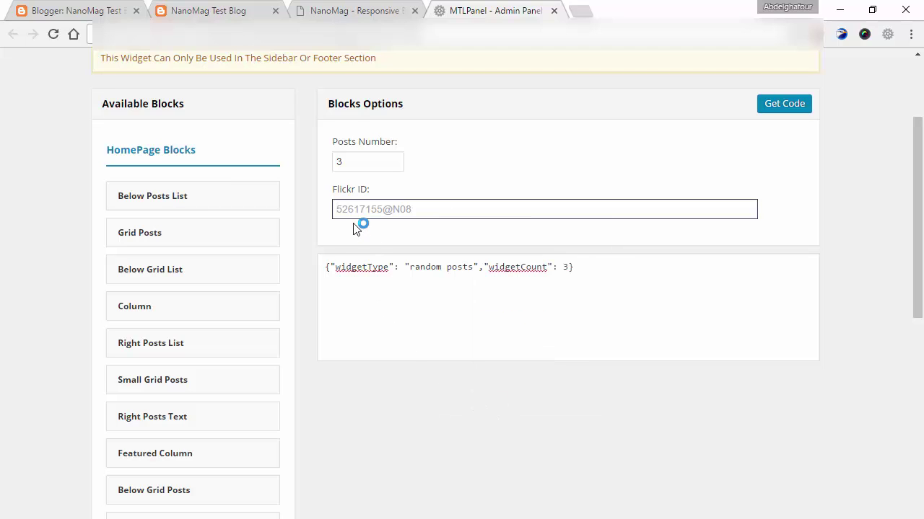
Copy the sample Flickr ID 52617155@N08 via DevTools into the Flickr ID field.
key(ctrl+shift+i)
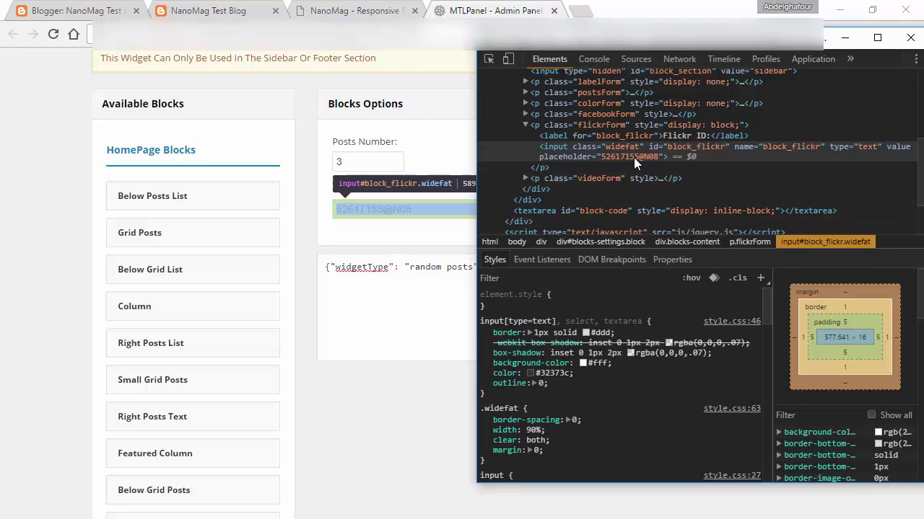
double_click(633, 157)
key(ctrl+c)
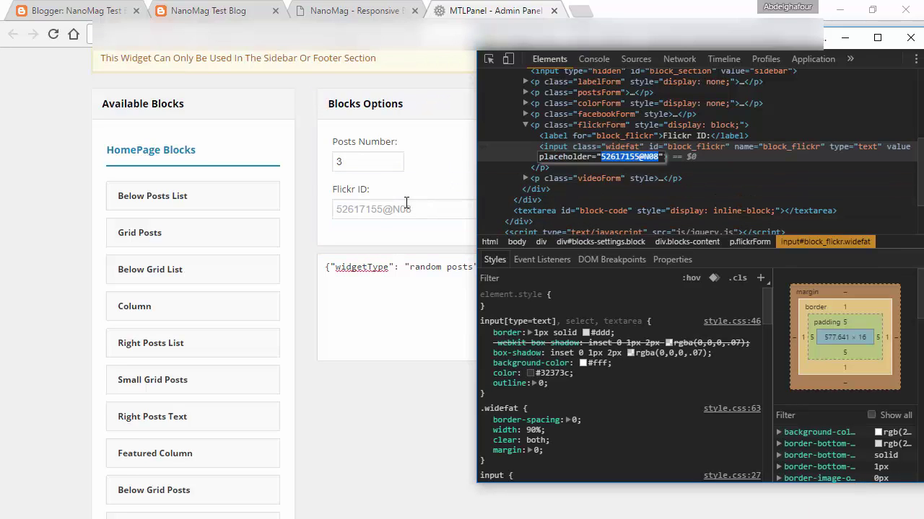
click(406, 203)
key(ctrl+v)
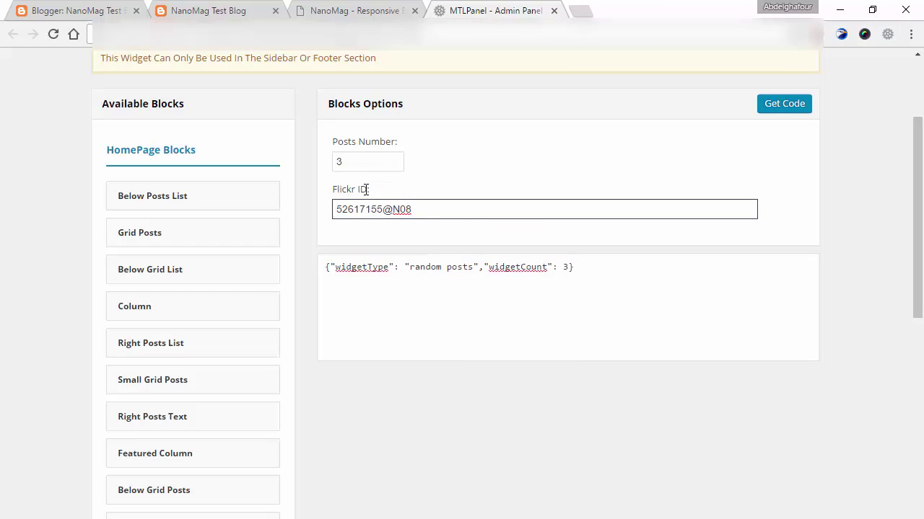
Set Posts Number to 4, generate the Flickr widget code, and copy it.
drag(355, 162, 309, 162)
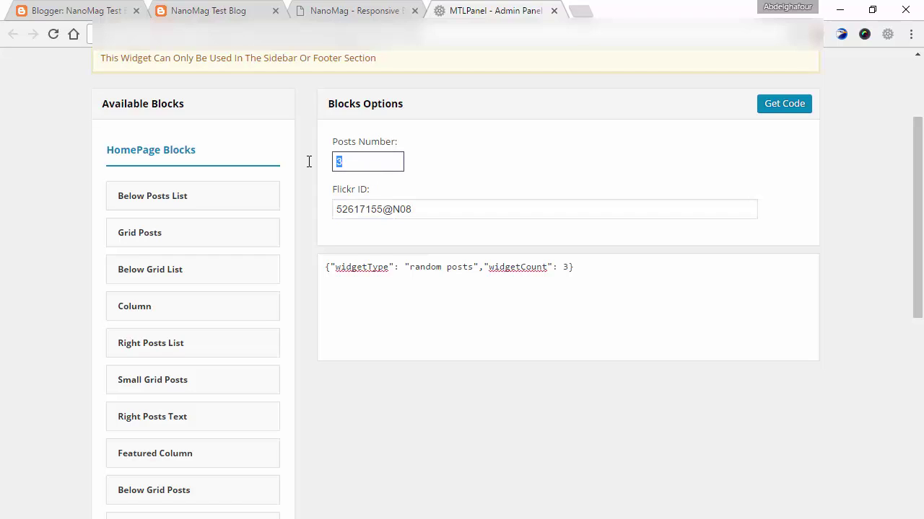
text(4)
click(762, 109)
click(731, 275)
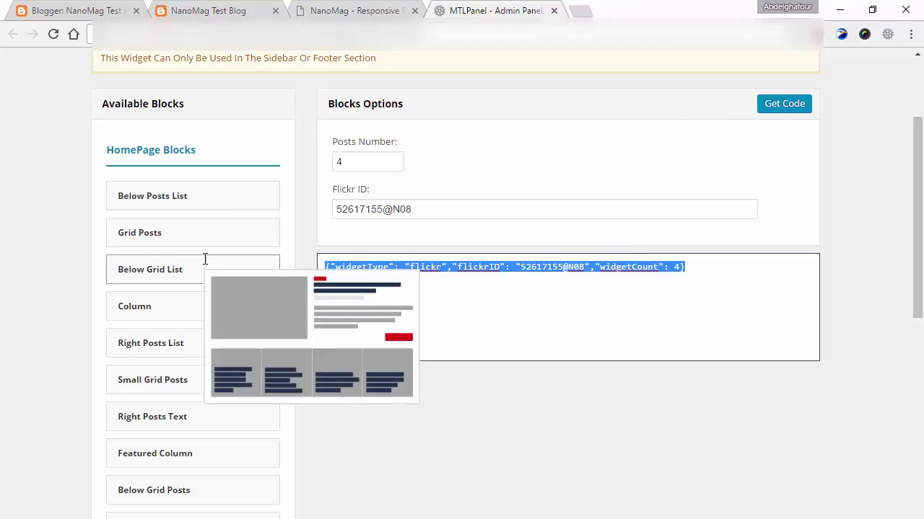
key(ctrl+1)
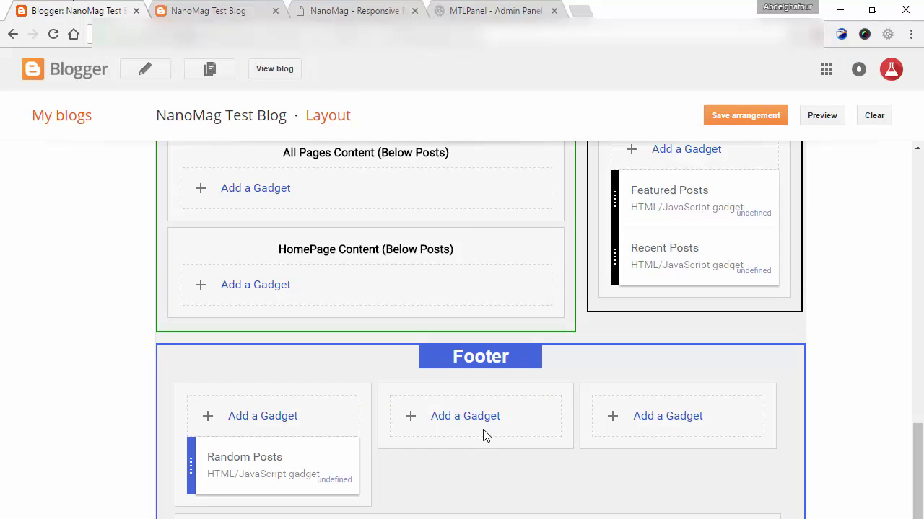
Add an HTML/JavaScript gadget titled Flickr Feed with the Flickr code to the middle footer column.
click(474, 423)
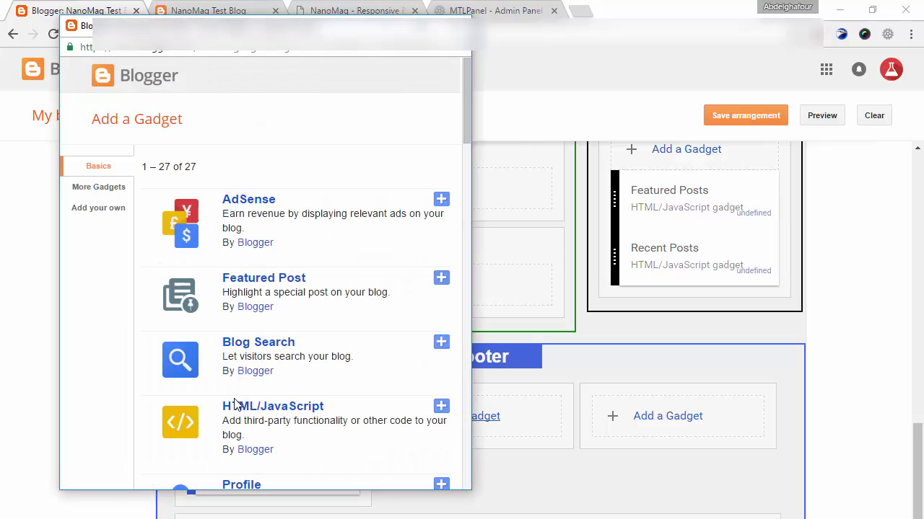
click(236, 406)
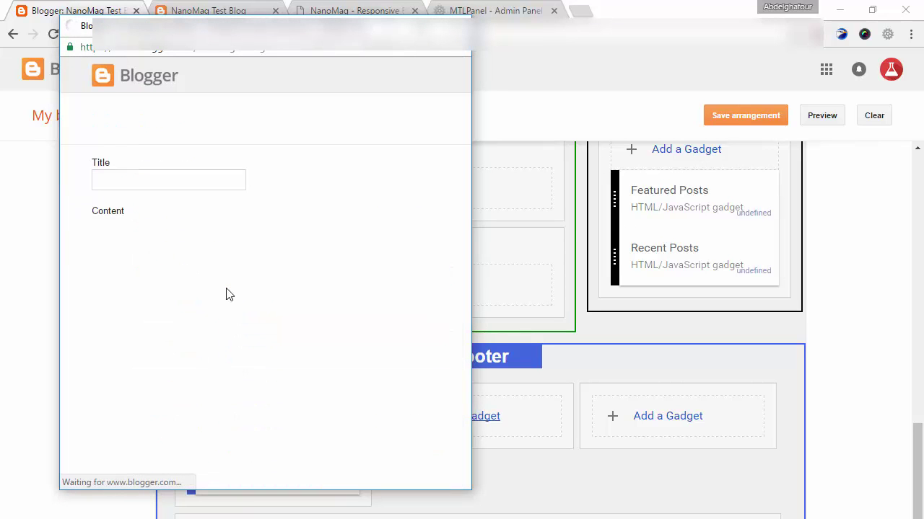
key(ctrl+v)
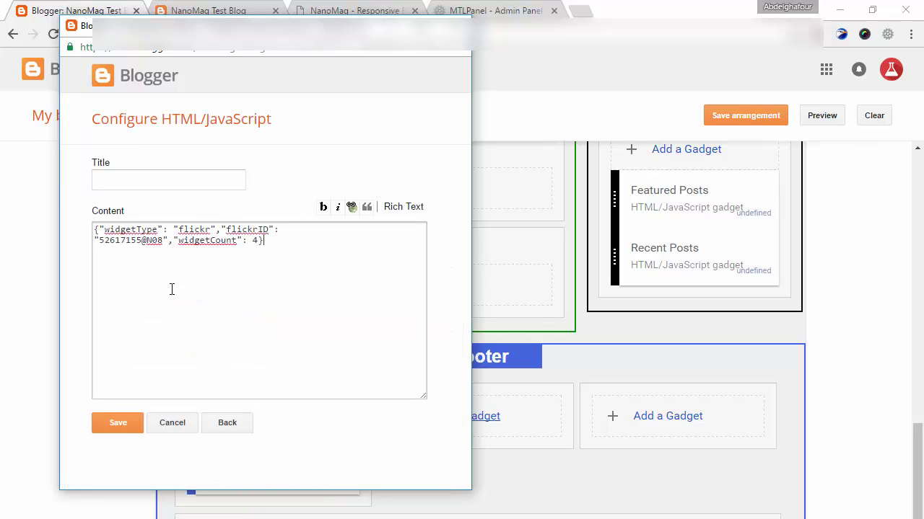
click(126, 184)
text(Flickr Feed)
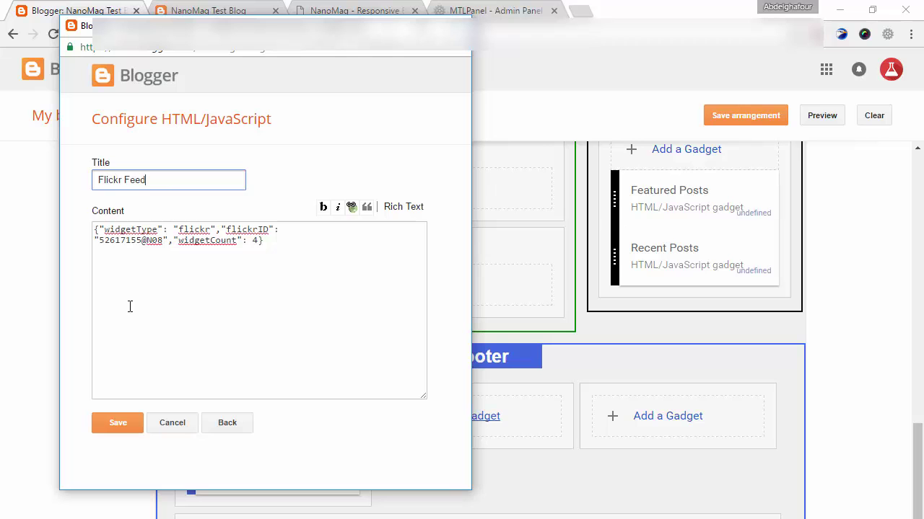
click(112, 424)
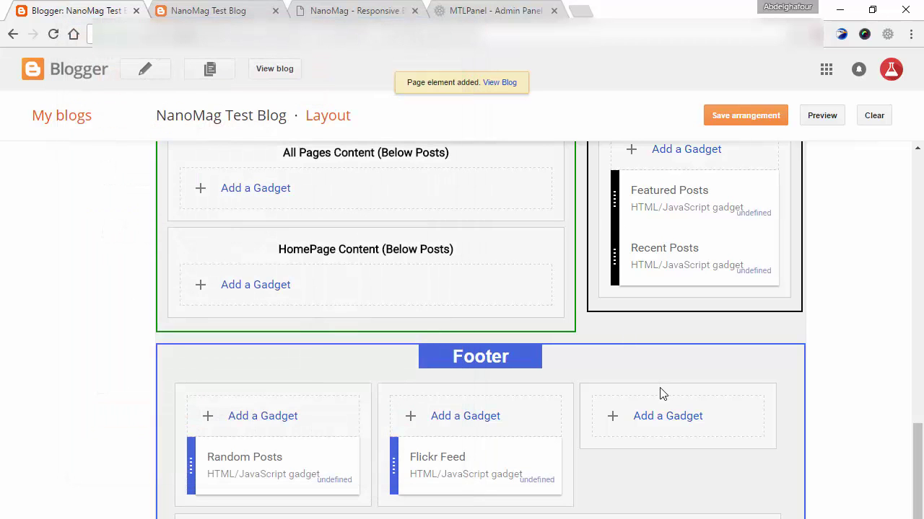
click(657, 416)
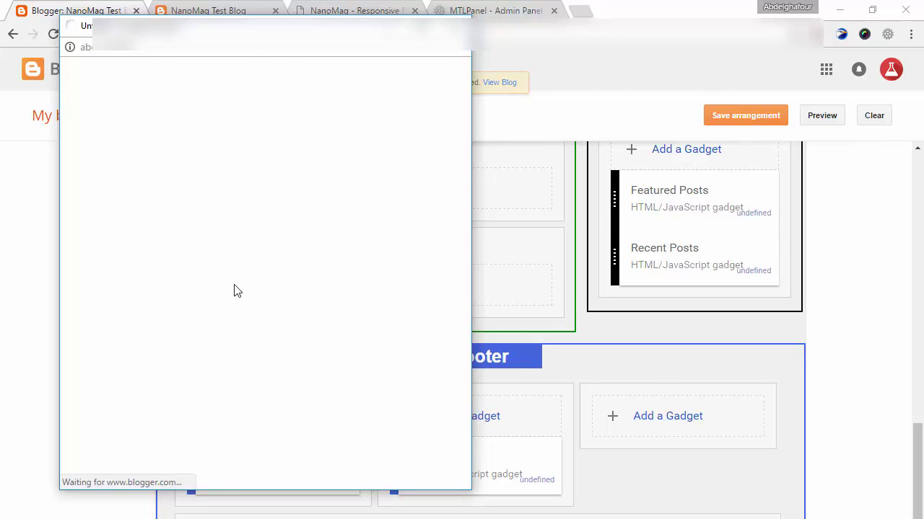
Add a Labels gadget set to show Selected Labels only.
click(467, 146)
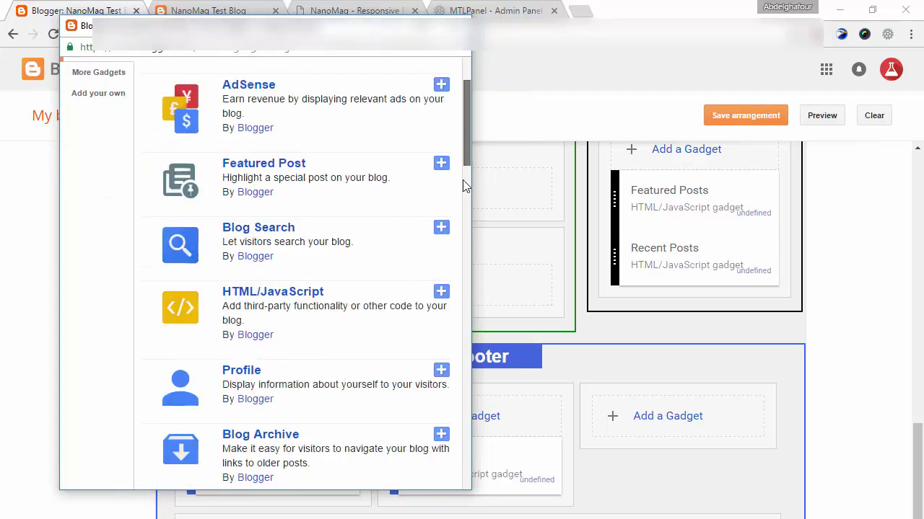
click(240, 364)
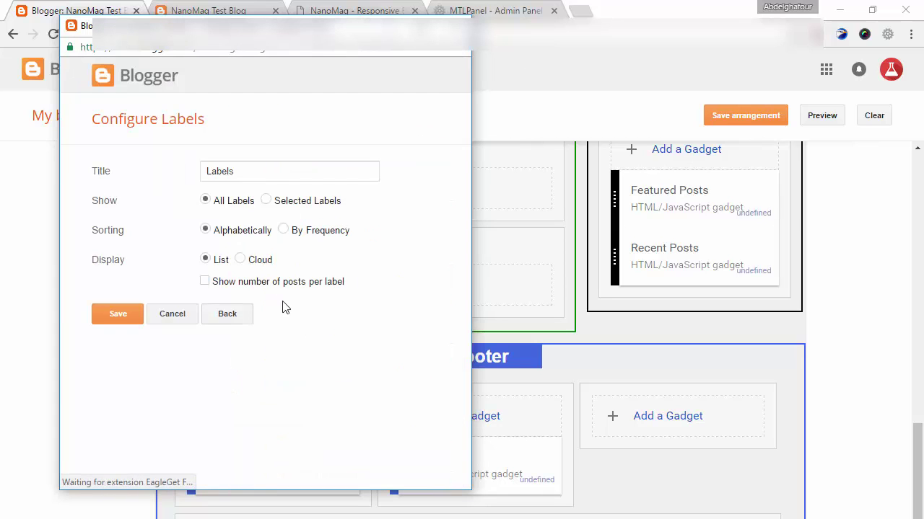
click(324, 204)
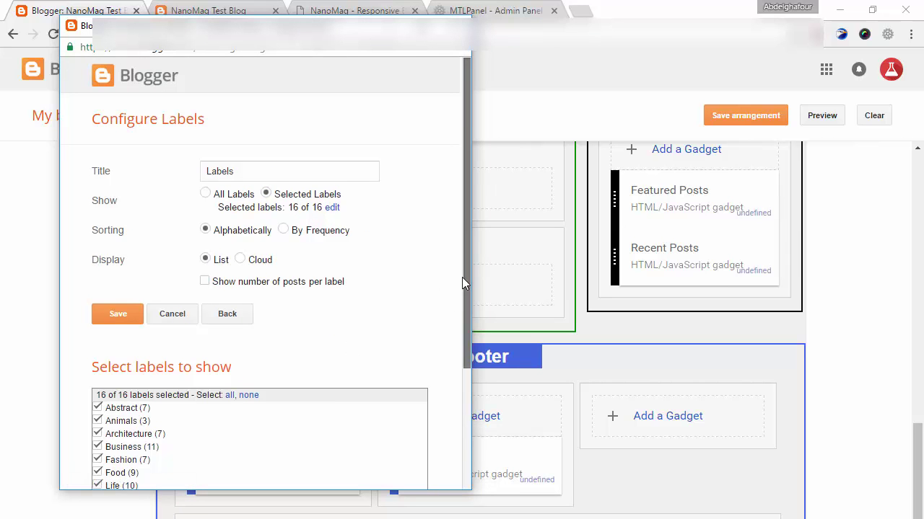
drag(465, 277, 445, 395)
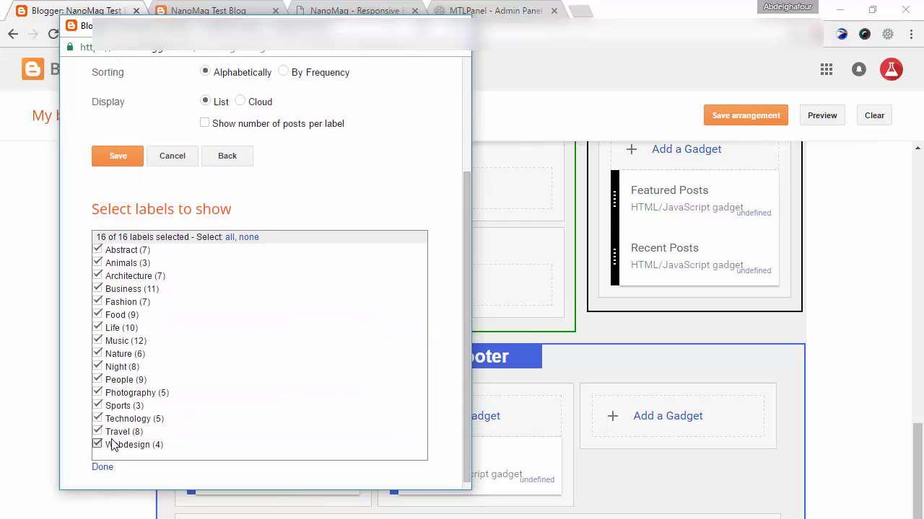
Untick Night, People, Photography, Sports, Travel and Webdesign, keeping Abstract through Nature, and save.
click(115, 444)
click(97, 406)
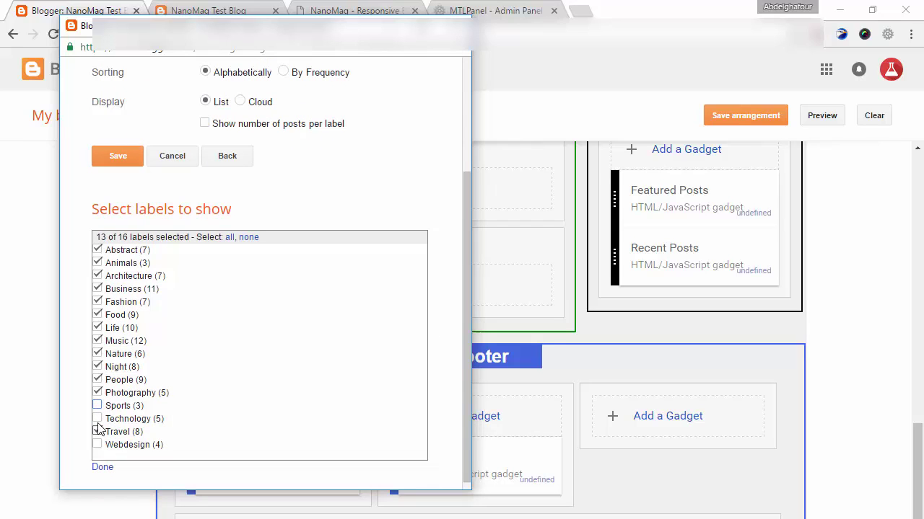
click(98, 432)
click(98, 393)
click(99, 368)
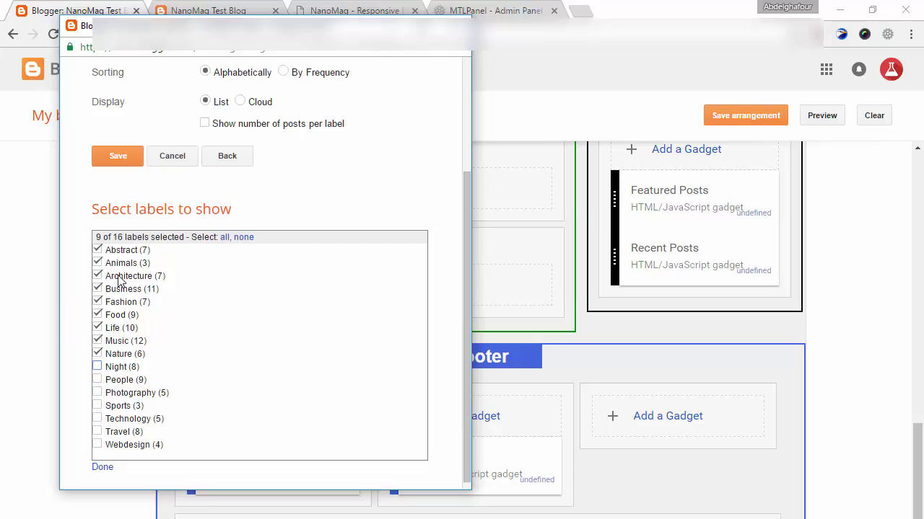
scroll(193, 243, down, 1)
click(127, 150)
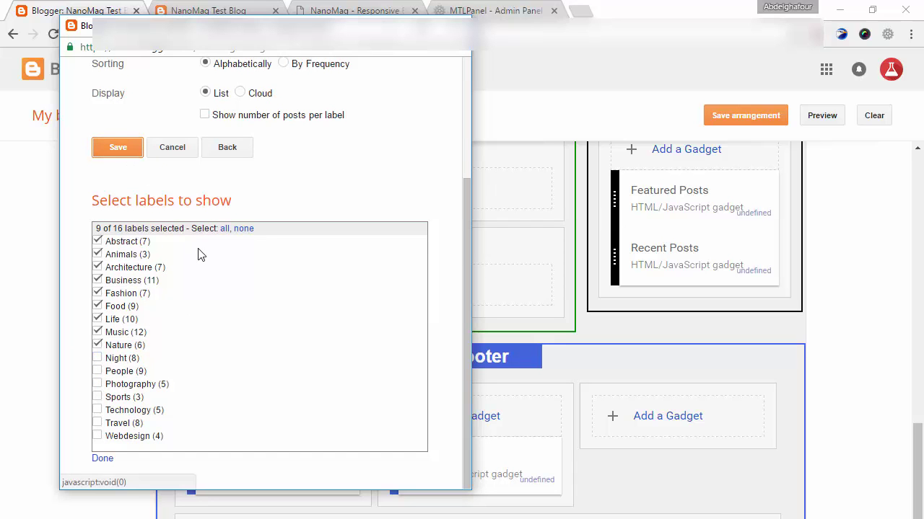
Reload the live blog and review the footer's Random Posts, Flickr Feed and Labels widgets.
click(191, 9)
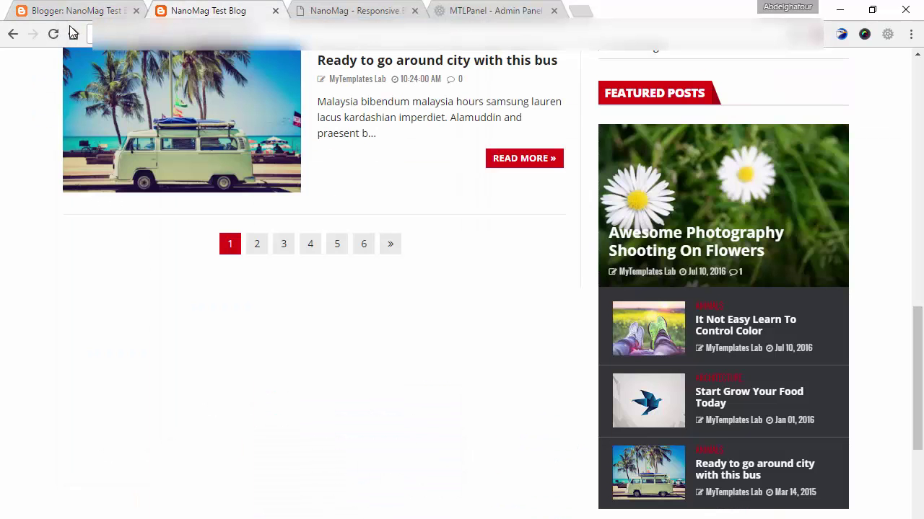
click(59, 30)
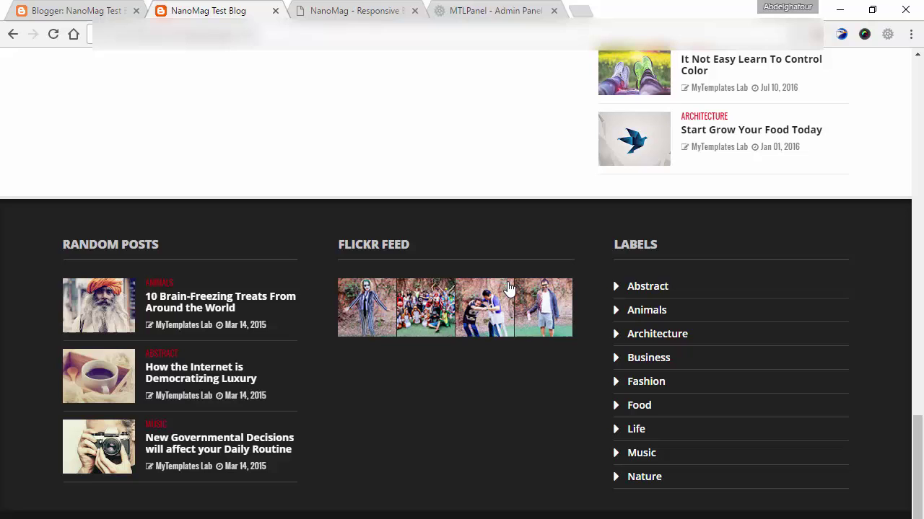
drag(918, 462, 921, 66)
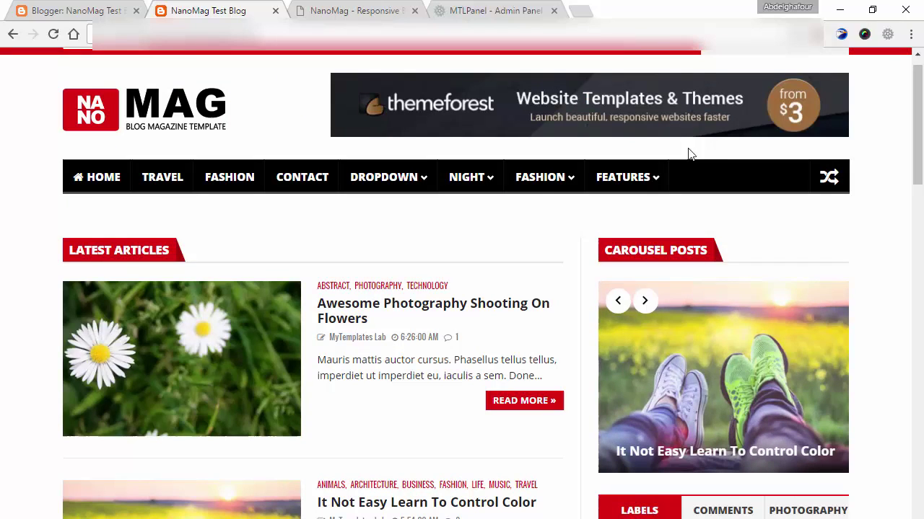
click(627, 177)
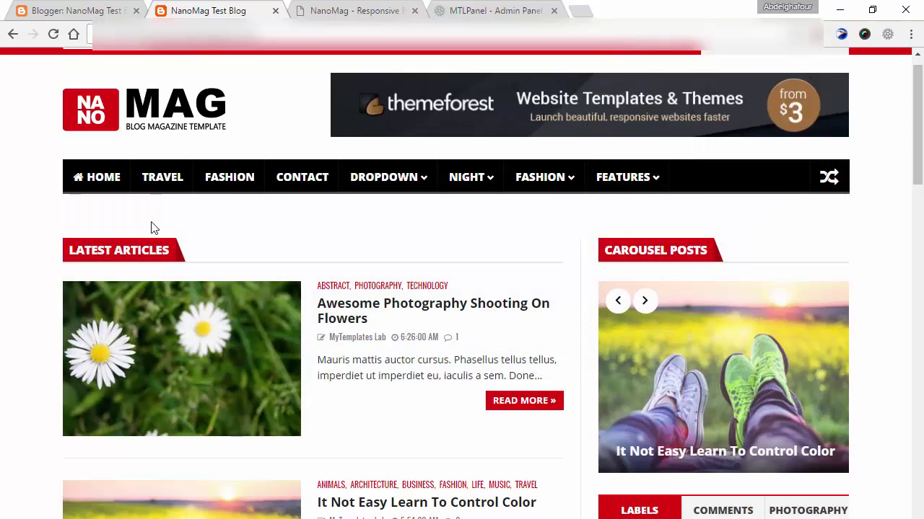